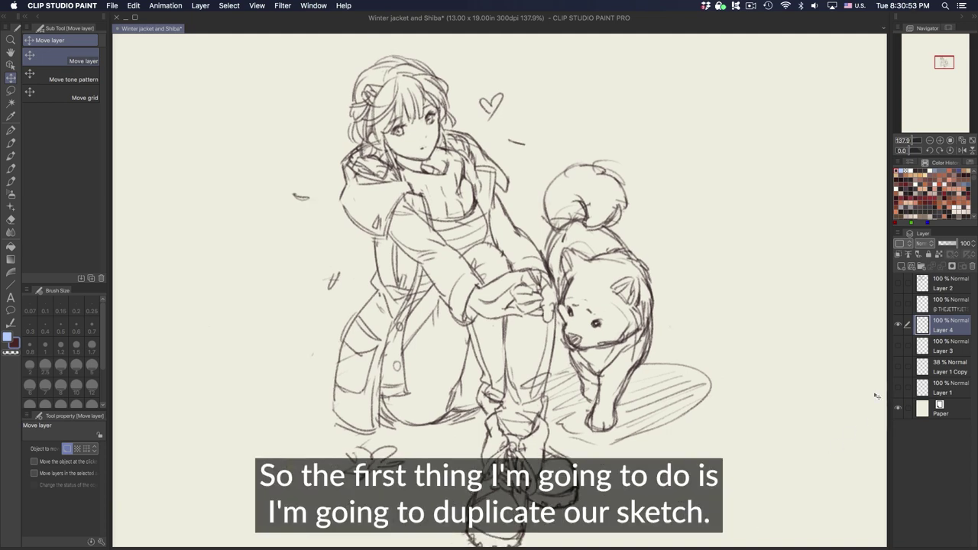
Step: Duplicate the sketch on Layer 4, hide the blue shading on Layer 3, and make Layer 4 Copy the active layer
{"action": "right_click", "coordinate": [945, 330]}
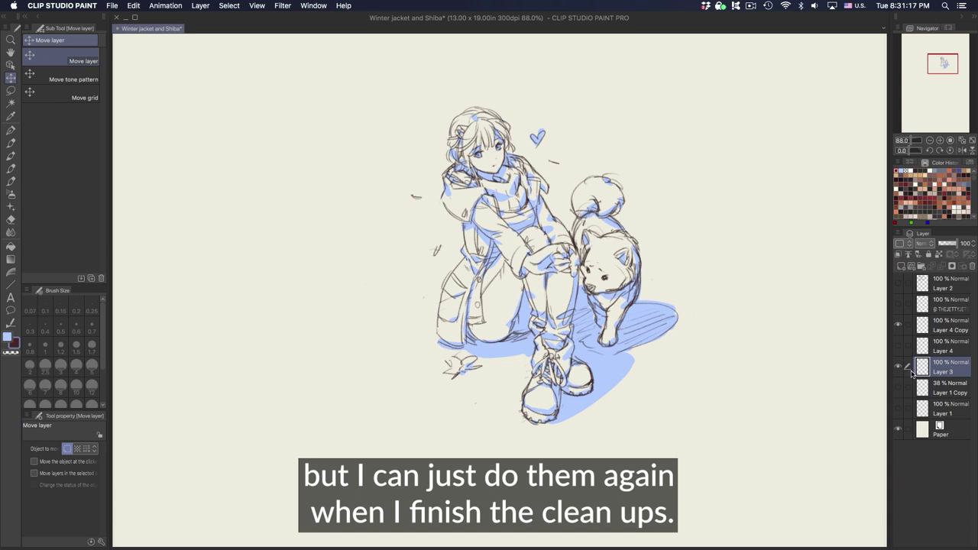
{"action": "left_click", "coordinate": [898, 368]}
{"action": "left_click", "coordinate": [899, 368]}
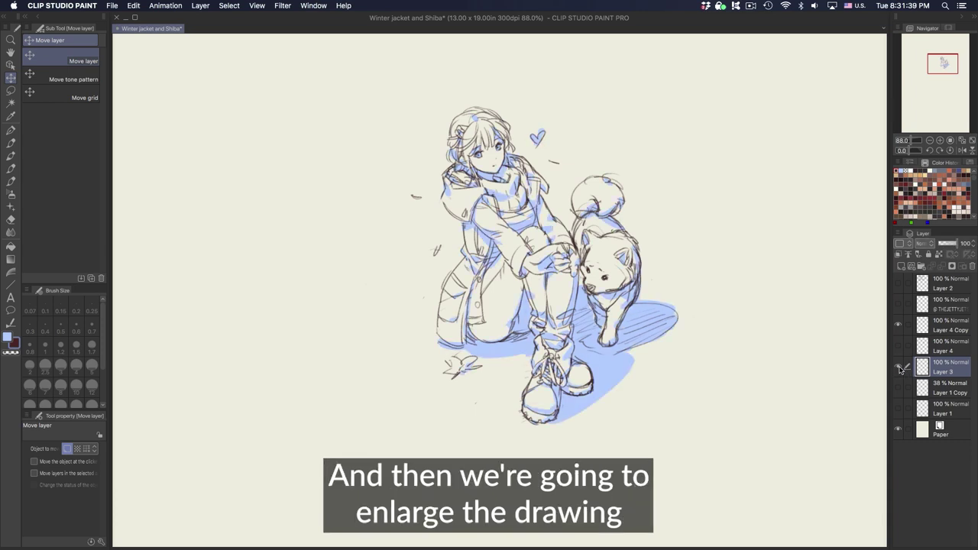
{"action": "left_click", "coordinate": [899, 368]}
{"action": "left_click", "coordinate": [942, 328]}
Step: Start transforming Layer 4 Copy and try enlarging the sketch from its lower corner to 160%, including an undo and redo
{"action": "scroll", "coordinate": [673, 378], "scroll_direction": "down", "scroll_amount": 4}
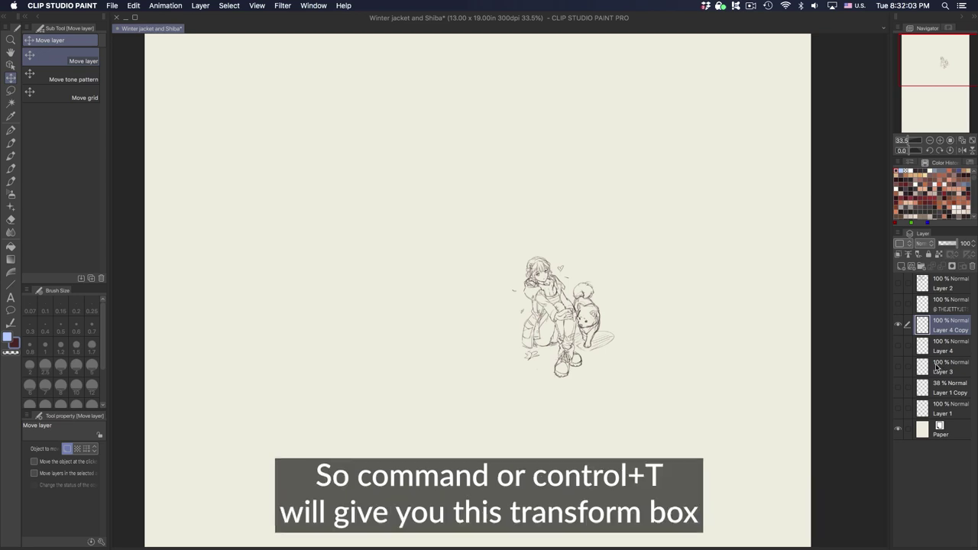
{"action": "key", "text": "super+t"}
{"action": "scroll", "coordinate": [662, 371], "scroll_direction": "up", "scroll_amount": 2}
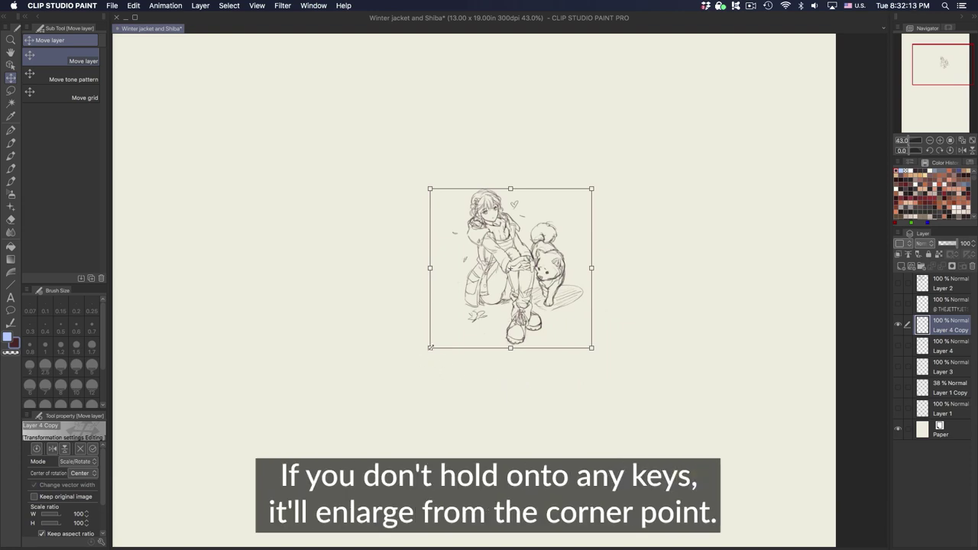
{"action": "mouse_move", "coordinate": [430, 347]}
{"action": "left_mouse_down"}
{"action": "mouse_move", "coordinate": [375, 377]}
{"action": "mouse_move", "coordinate": [308, 447]}
{"action": "left_mouse_up"}
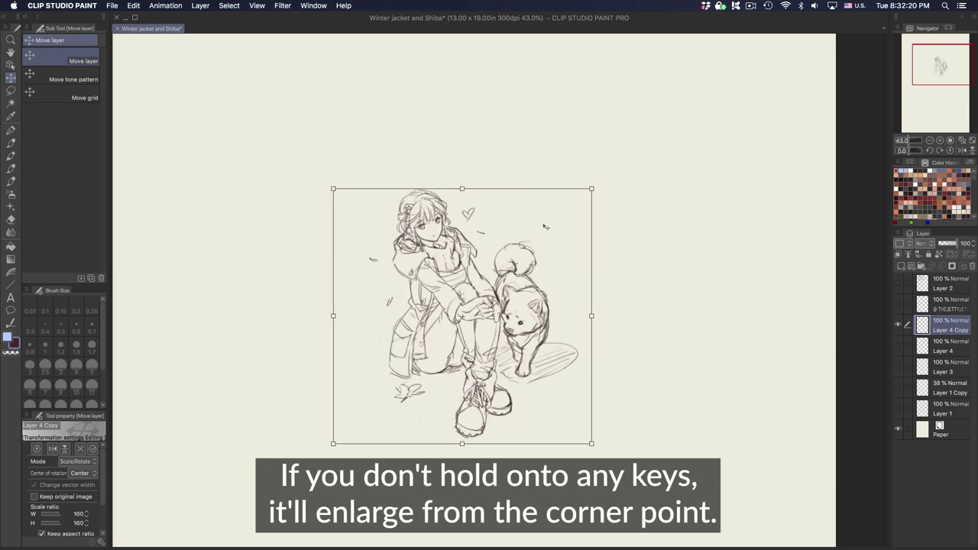
{"action": "key", "text": "super+z"}
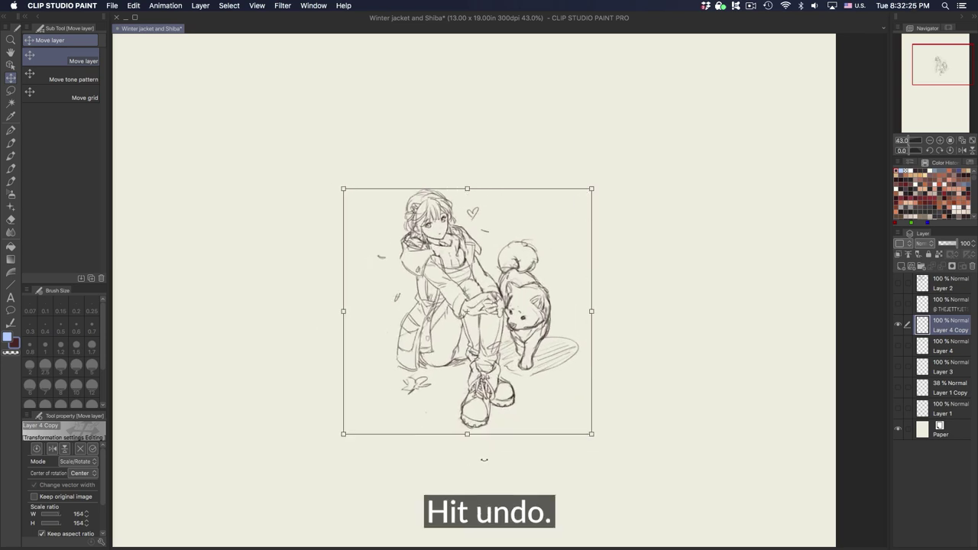
{"action": "key", "text": "super+y"}
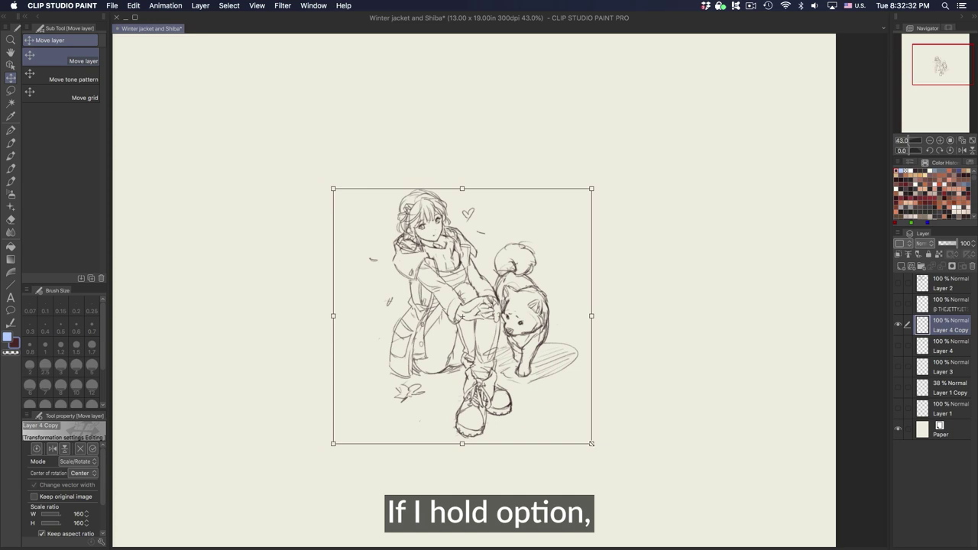
Step: Try enlarging the sketch evenly from its center to 216%, and around a relocated crosshair, undoing the last scaling
{"action": "mouse_move", "coordinate": [592, 444]}
{"action": "left_mouse_down"}
{"action": "mouse_move", "coordinate": [653, 461]}
{"action": "mouse_move", "coordinate": [585, 424]}
{"action": "mouse_move", "coordinate": [657, 496]}
{"action": "mouse_move", "coordinate": [634, 473]}
{"action": "left_mouse_up"}
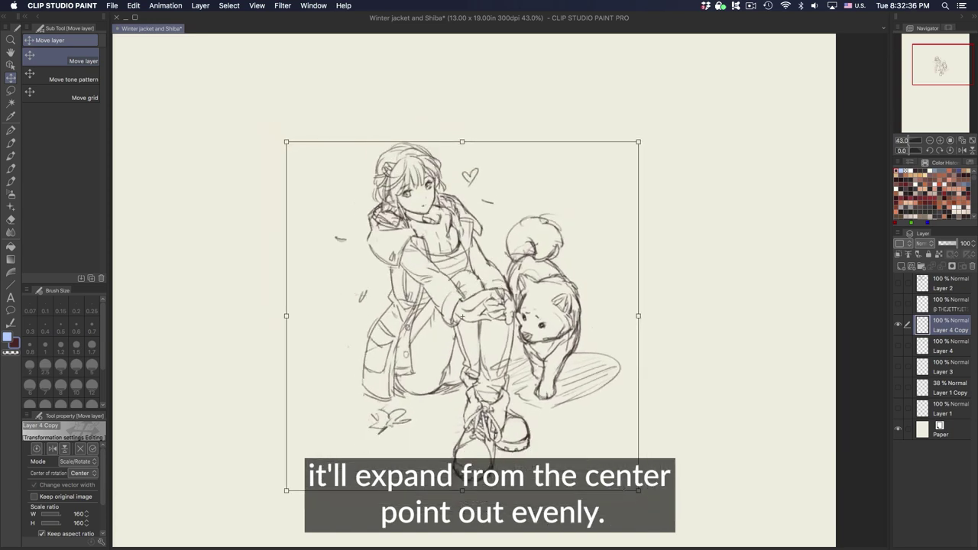
{"action": "left_click_drag", "start_coordinate": [462, 315], "coordinate": [350, 311]}
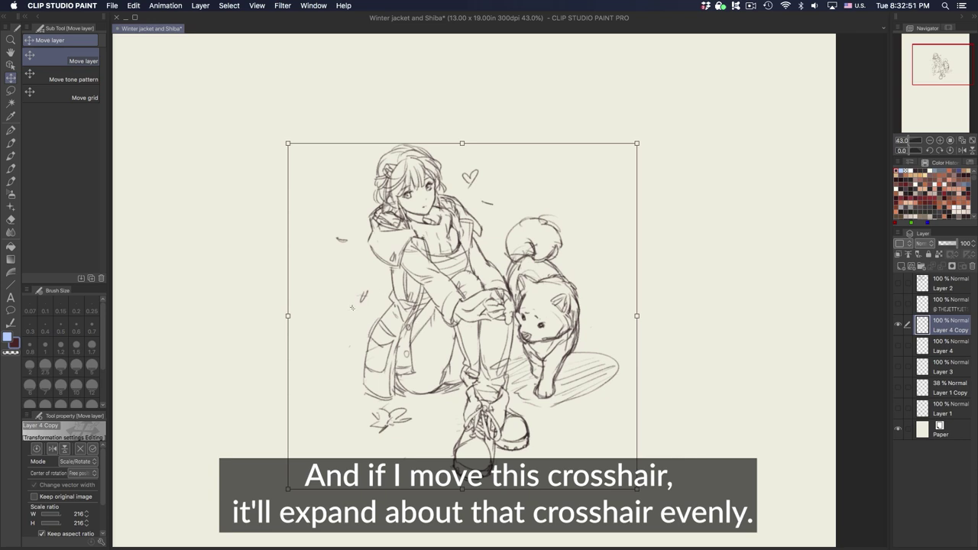
{"action": "mouse_move", "coordinate": [634, 495]}
{"action": "left_mouse_down"}
{"action": "mouse_move", "coordinate": [608, 386]}
{"action": "mouse_move", "coordinate": [681, 426]}
{"action": "mouse_move", "coordinate": [706, 469]}
{"action": "left_mouse_up"}
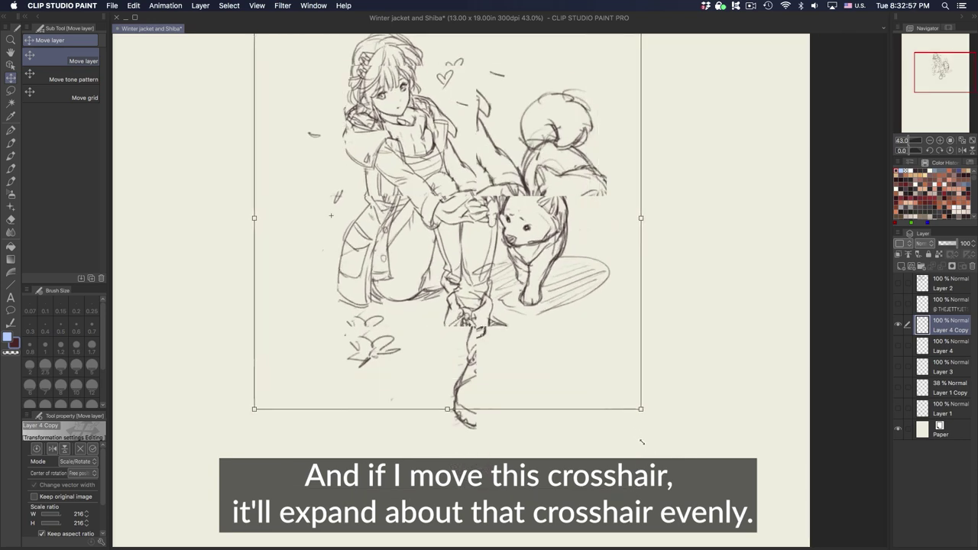
{"action": "key", "text": "ctrl+z"}
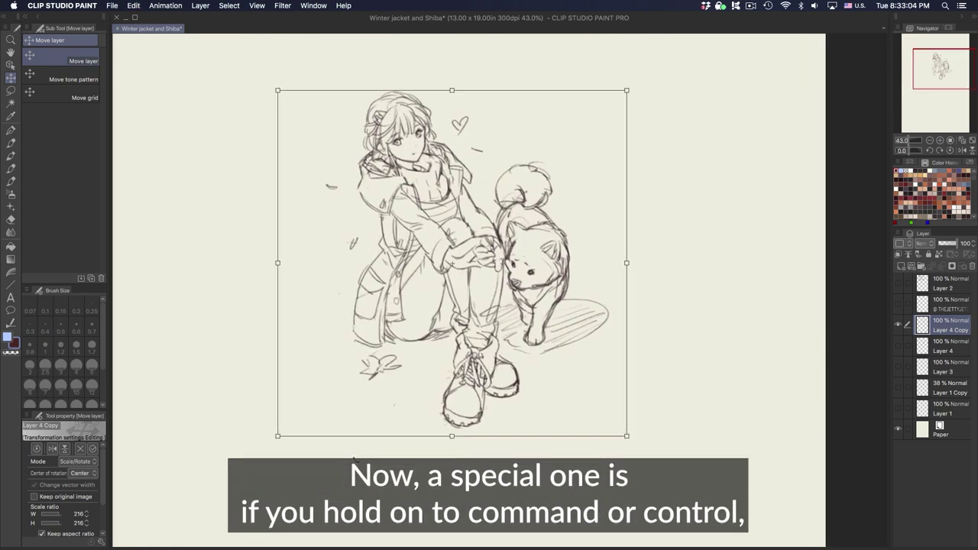
Step: Try distorting the sketch into perspective by moving individual corners of its transform box, and cancel the distortion
{"action": "mouse_move", "coordinate": [278, 437]}
{"action": "left_mouse_down"}
{"action": "mouse_move", "coordinate": [180, 493]}
{"action": "mouse_move", "coordinate": [205, 496]}
{"action": "left_mouse_up"}
{"action": "left_click_drag", "start_coordinate": [627, 438], "coordinate": [689, 497]}
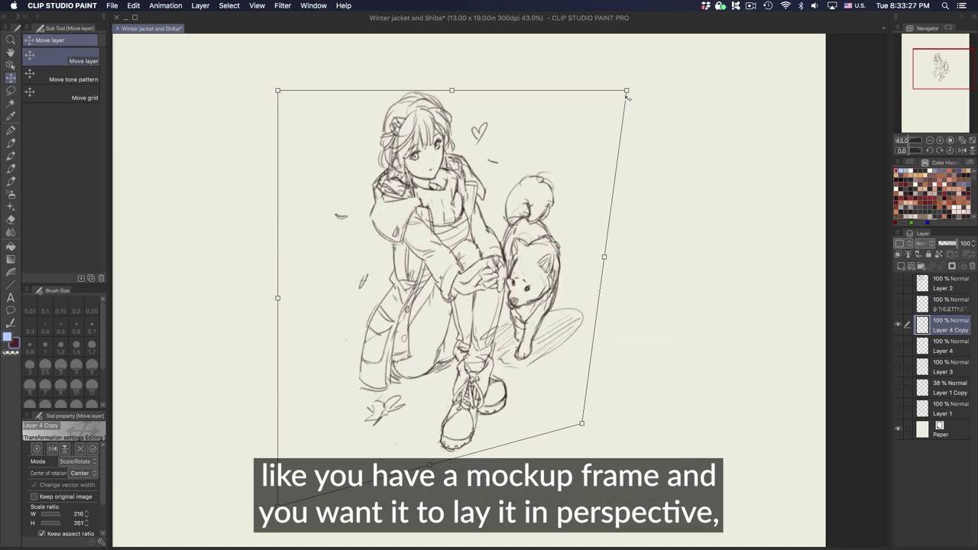
{"action": "mouse_move", "coordinate": [625, 92]}
{"action": "left_mouse_down"}
{"action": "mouse_move", "coordinate": [528, 87]}
{"action": "mouse_move", "coordinate": [531, 69]}
{"action": "left_mouse_up"}
{"action": "key", "text": "Return"}
{"action": "key", "text": "ctrl+z"}
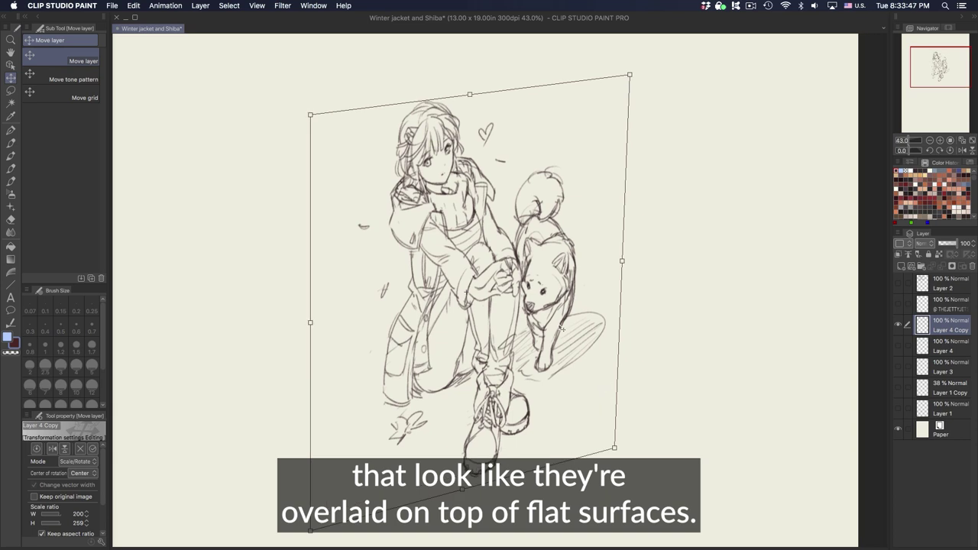
{"action": "key", "text": "Escape"}
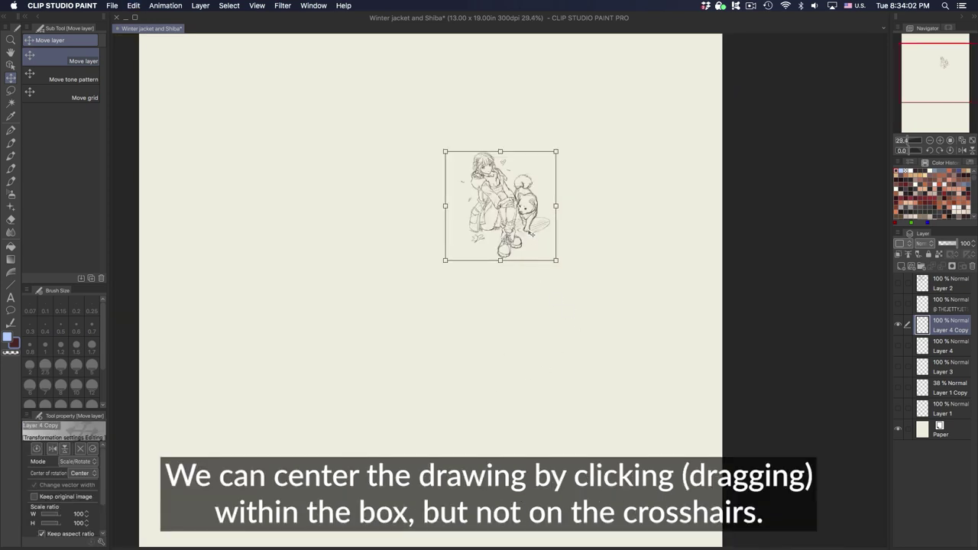
Step: Place the sketch at the middle of the canvas, enlarge it evenly from its center to 260%, and apply the transformation
{"action": "left_click_drag", "start_coordinate": [524, 238], "coordinate": [463, 349]}
{"action": "scroll", "coordinate": [476, 334], "scroll_direction": "up", "scroll_amount": 1}
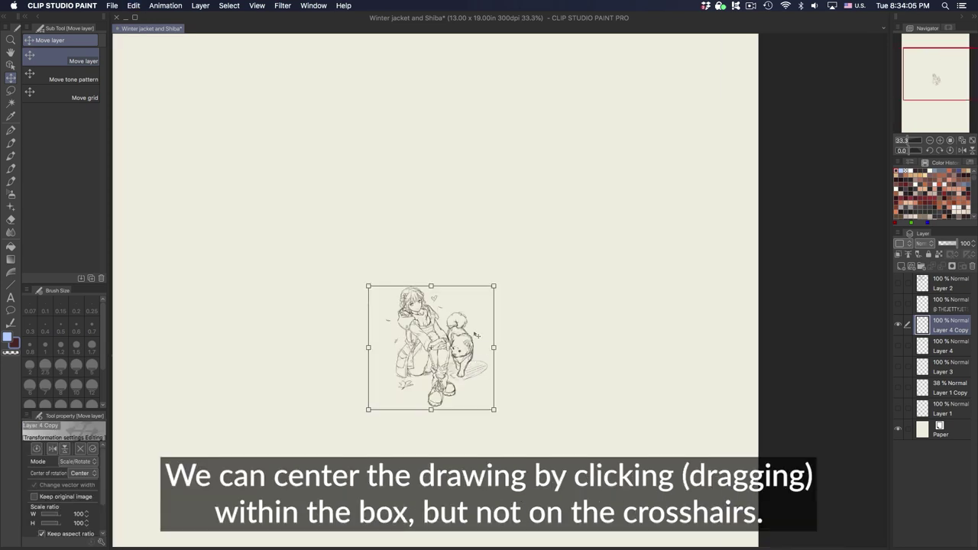
{"action": "left_click_drag", "start_coordinate": [482, 400], "coordinate": [465, 363]}
{"action": "key", "text": "super+0"}
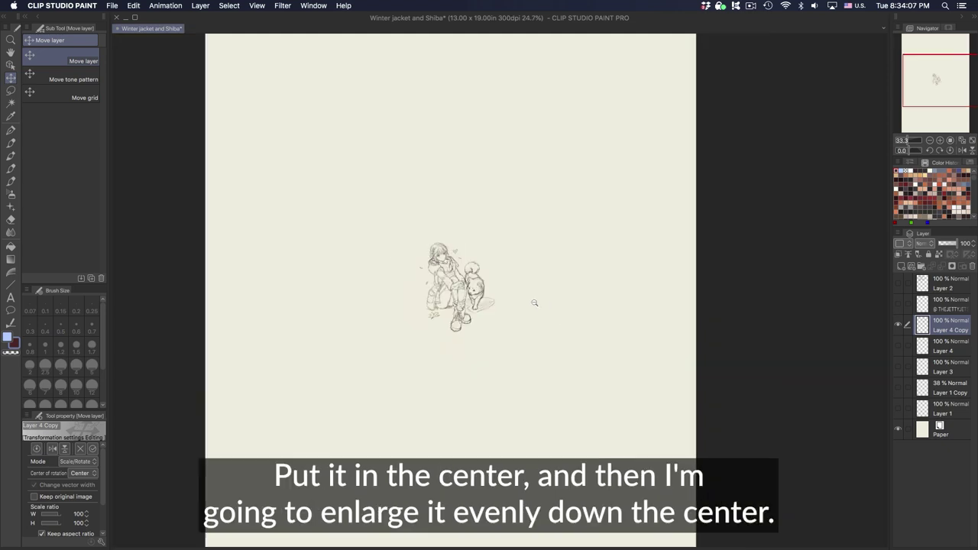
{"action": "mouse_move", "coordinate": [500, 334]}
{"action": "left_mouse_down"}
{"action": "mouse_move", "coordinate": [561, 383]}
{"action": "mouse_move", "coordinate": [571, 448]}
{"action": "left_mouse_up"}
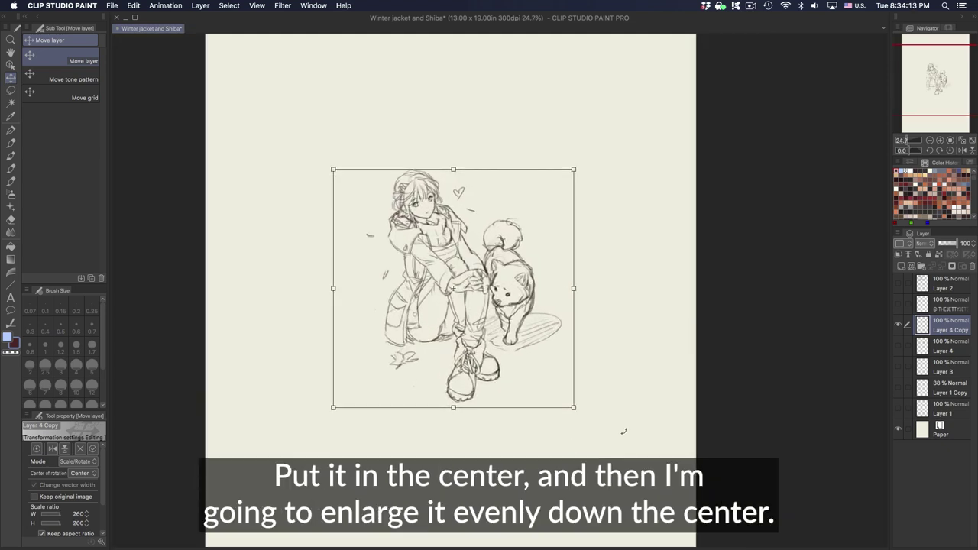
{"action": "key", "text": "Return"}
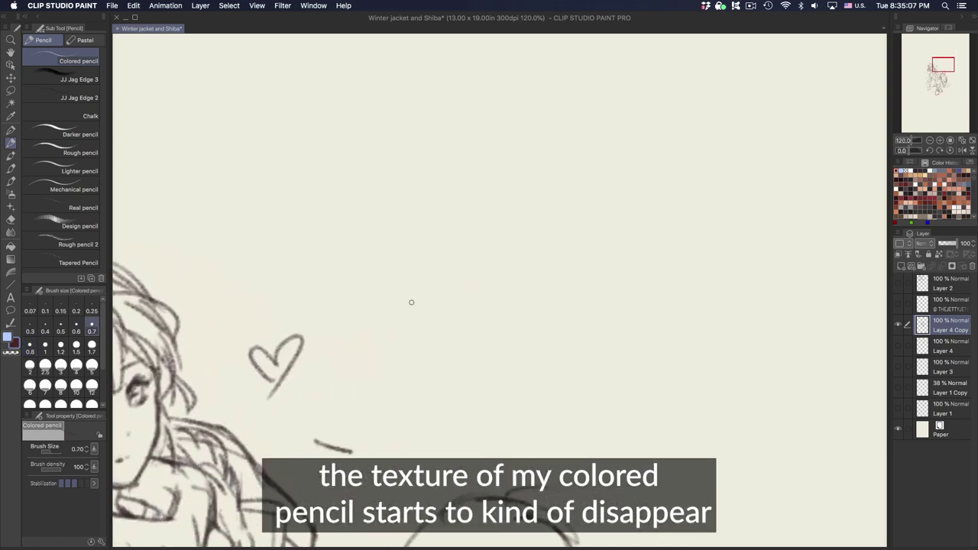
Step: Draw a curved test stroke with the Colored pencil at size 0.70 in the empty area beside the heart
{"action": "mouse_move", "coordinate": [369, 317]}
{"action": "left_mouse_down"}
{"action": "mouse_move", "coordinate": [448, 257]}
{"action": "mouse_move", "coordinate": [628, 207]}
{"action": "left_mouse_up"}
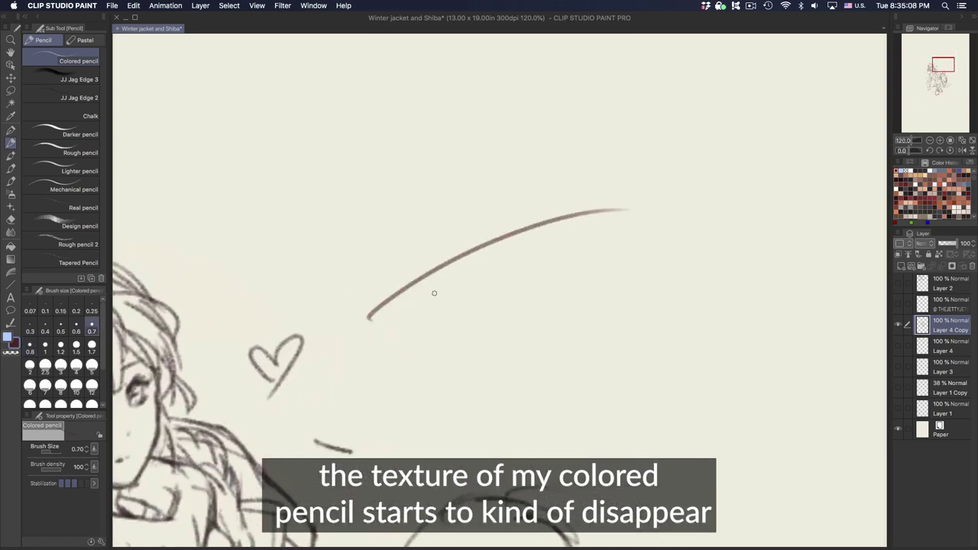
{"action": "left_click_drag", "start_coordinate": [462, 272], "coordinate": [539, 251]}
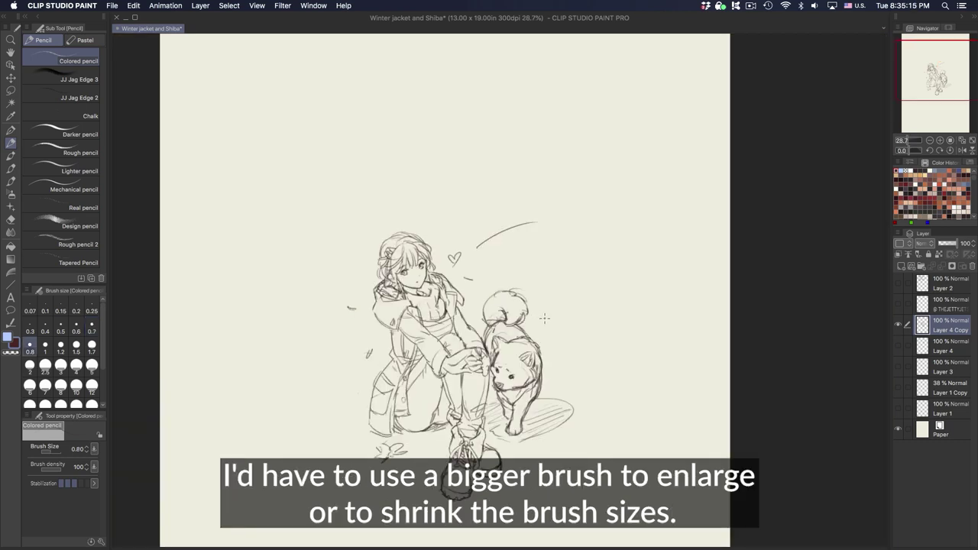
Step: Try stepping the Colored pencil size up to 2.00 and back down, and resize the Dense watercolor brush interactively on the canvas
{"action": "key", "text": "bracketright"}
{"action": "key", "text": "bracketright"}
{"action": "key", "text": "bracketright"}
{"action": "key", "text": "bracketright"}
{"action": "key", "text": "bracketright"}
{"action": "key", "text": "bracketright"}
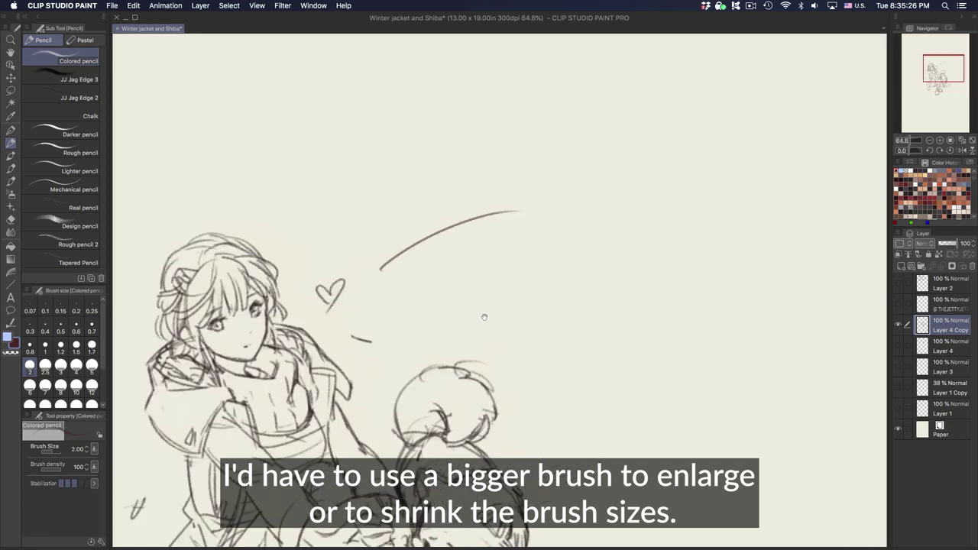
{"action": "scroll", "coordinate": [531, 292], "scroll_direction": "up", "scroll_amount": 3}
{"action": "key", "text": "bracketleft"}
{"action": "key", "text": "bracketleft"}
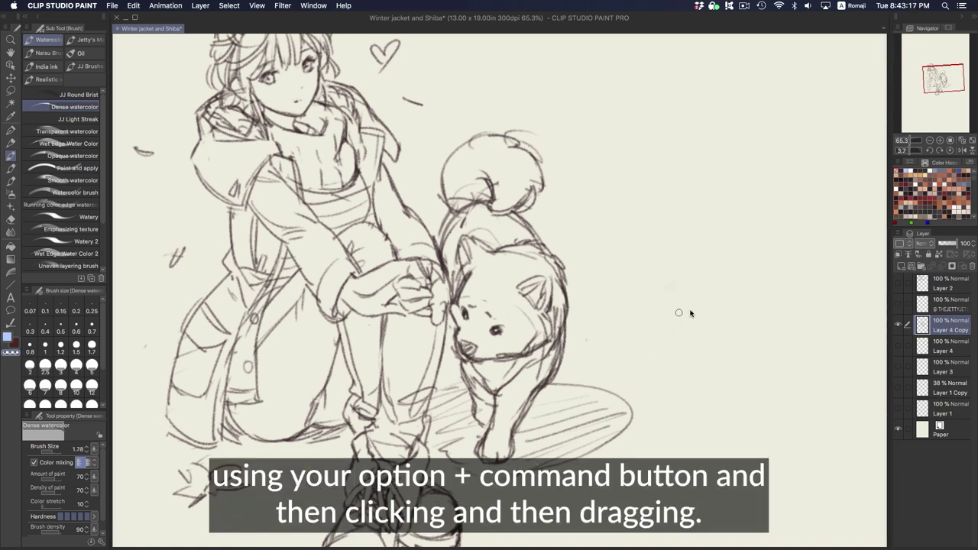
{"action": "mouse_move", "coordinate": [679, 312]}
{"action": "left_mouse_down"}
{"action": "mouse_move", "coordinate": [735, 283]}
{"action": "mouse_move", "coordinate": [691, 294]}
{"action": "left_mouse_up"}
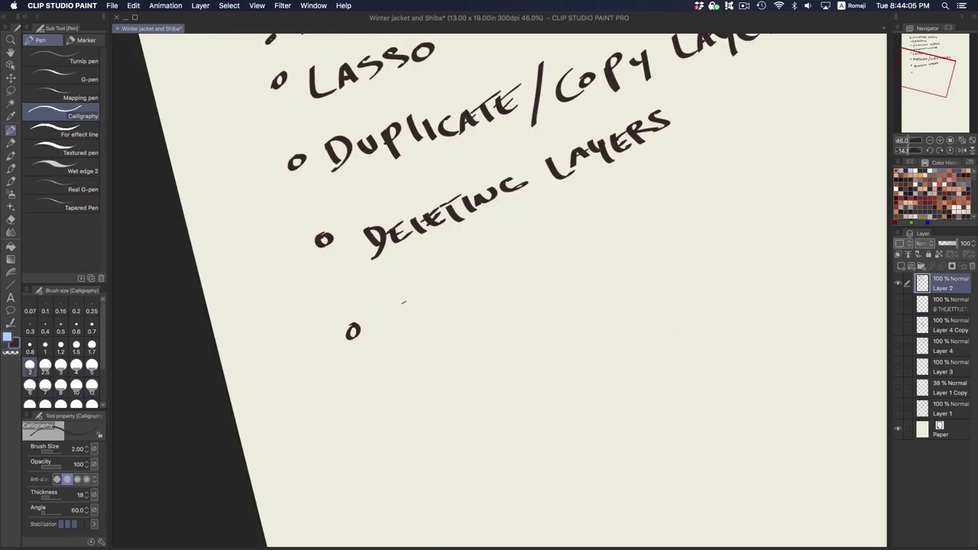
Step: Handwrite the list items "Transform/Enlarge Picture" and "Changing Brush Size" on Layer 2 with the Calligraphy pen at size 2.00
{"action": "mouse_move", "coordinate": [402, 301]}
{"action": "left_mouse_down"}
{"action": "mouse_move", "coordinate": [411, 321]}
{"action": "mouse_move", "coordinate": [434, 314]}
{"action": "left_mouse_up"}
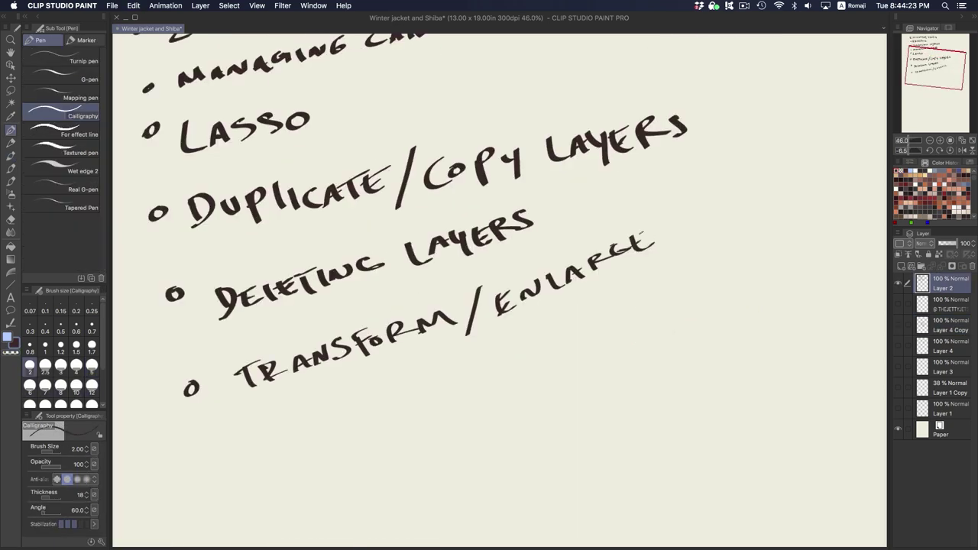
{"action": "left_click_drag", "start_coordinate": [766, 192], "coordinate": [806, 187]}
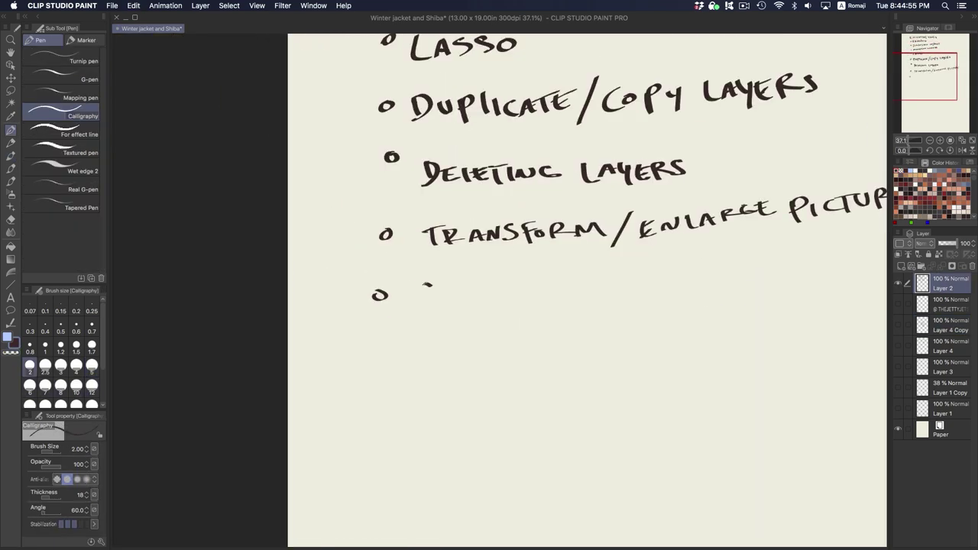
{"action": "left_click_drag", "start_coordinate": [432, 284], "coordinate": [427, 304]}
{"action": "left_click_drag", "start_coordinate": [439, 284], "coordinate": [452, 306]}
{"action": "left_click_drag", "start_coordinate": [456, 304], "coordinate": [470, 303]}
{"action": "mouse_move", "coordinate": [472, 303]}
{"action": "left_mouse_down"}
{"action": "mouse_move", "coordinate": [491, 286]}
{"action": "mouse_move", "coordinate": [508, 300]}
{"action": "left_mouse_up"}
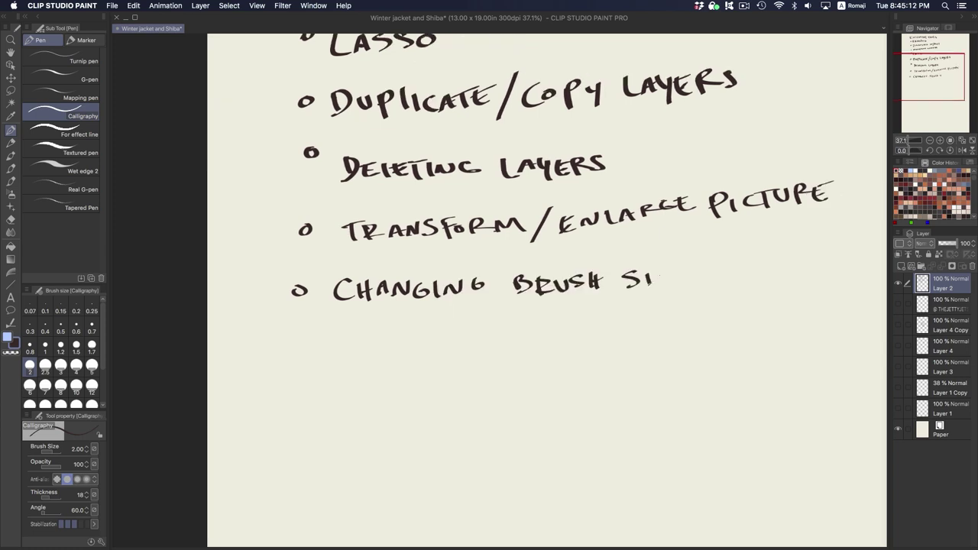
{"action": "mouse_move", "coordinate": [654, 273]}
{"action": "left_mouse_down"}
{"action": "mouse_move", "coordinate": [671, 288]}
{"action": "mouse_move", "coordinate": [690, 285]}
{"action": "left_mouse_up"}
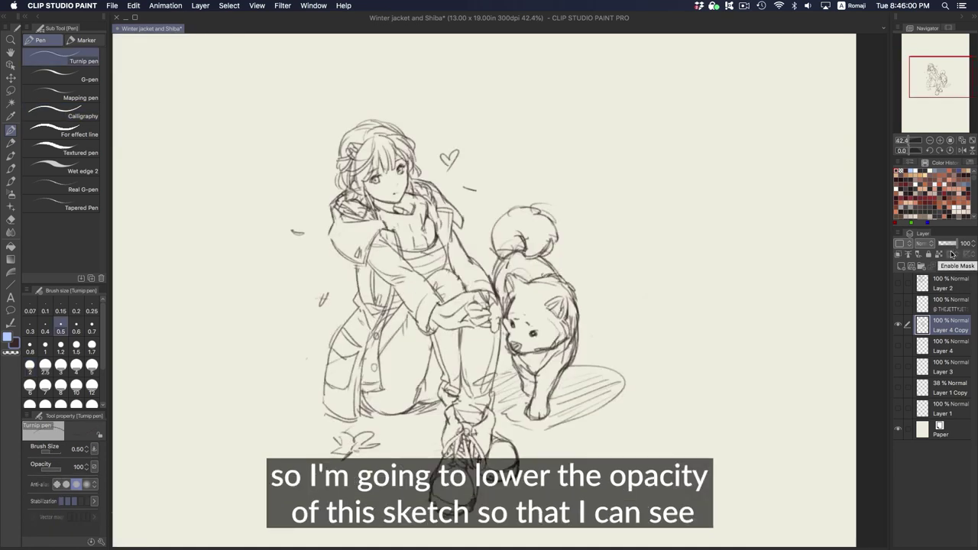
Step: Lower the opacity of Layer 4 Copy to 38% and add a new layer above it for the clean lines
{"action": "left_click_drag", "start_coordinate": [957, 243], "coordinate": [944, 254]}
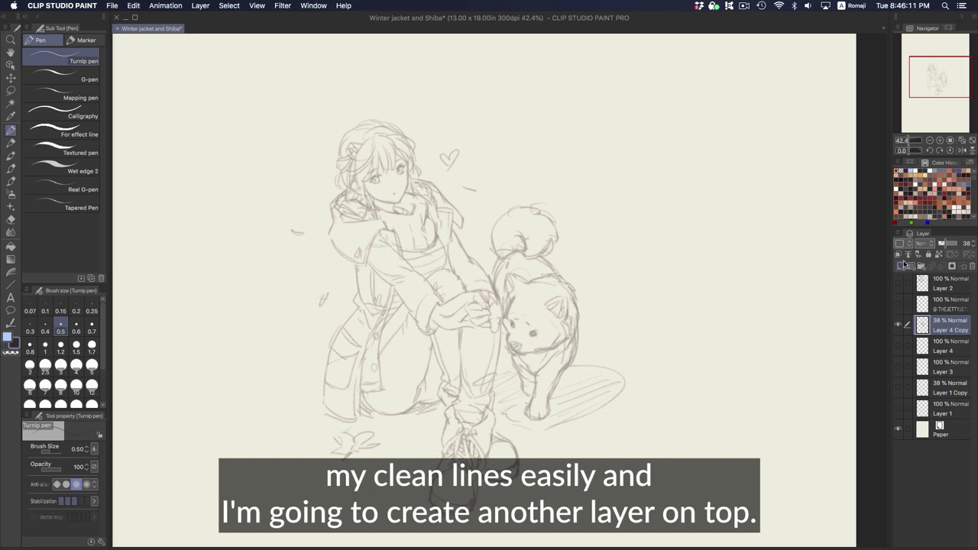
{"action": "left_click", "coordinate": [900, 265]}
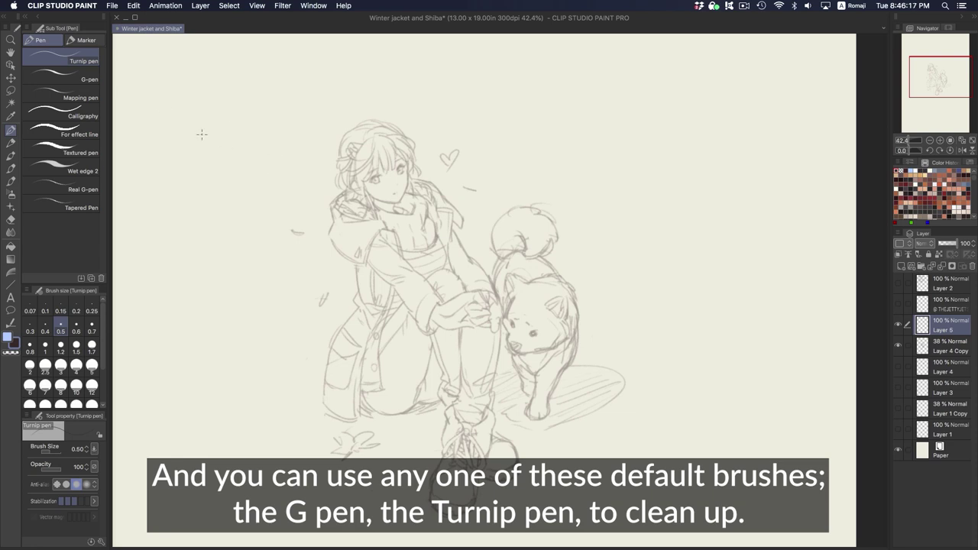
Step: Try the G-pen as the line brush, and choose the Darker pencil for the clean-up instead
{"action": "left_click", "coordinate": [61, 75]}
{"action": "scroll", "coordinate": [375, 209], "scroll_direction": "up", "scroll_amount": 3}
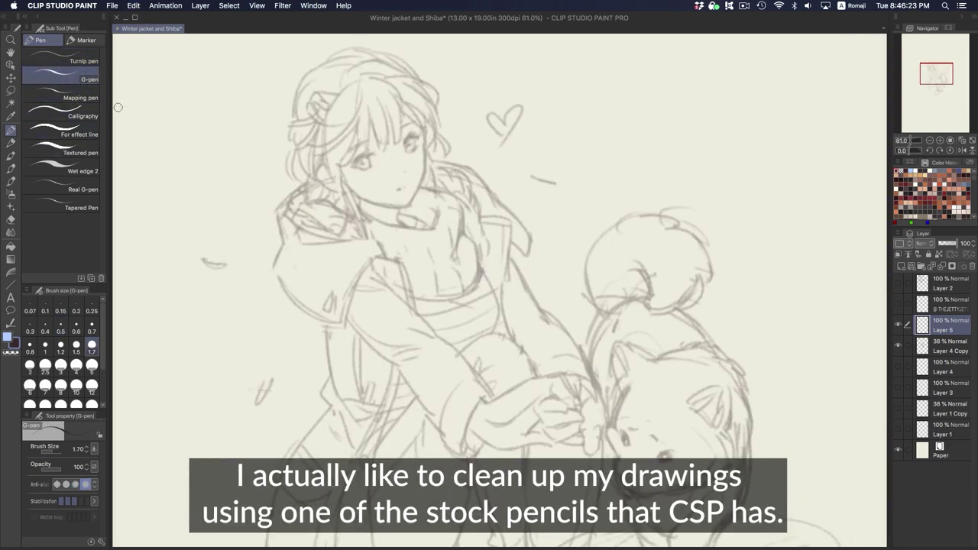
{"action": "key", "text": "p"}
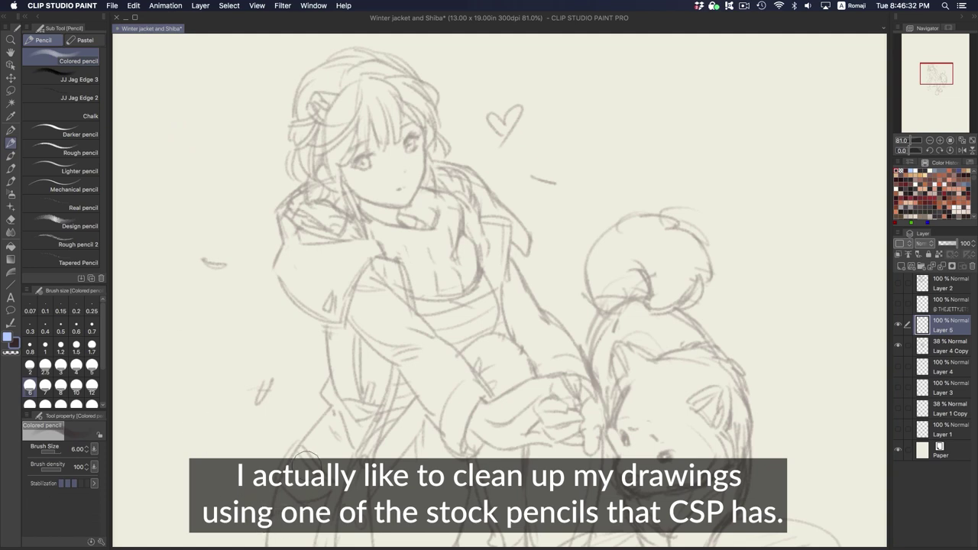
{"action": "left_click", "coordinate": [88, 130]}
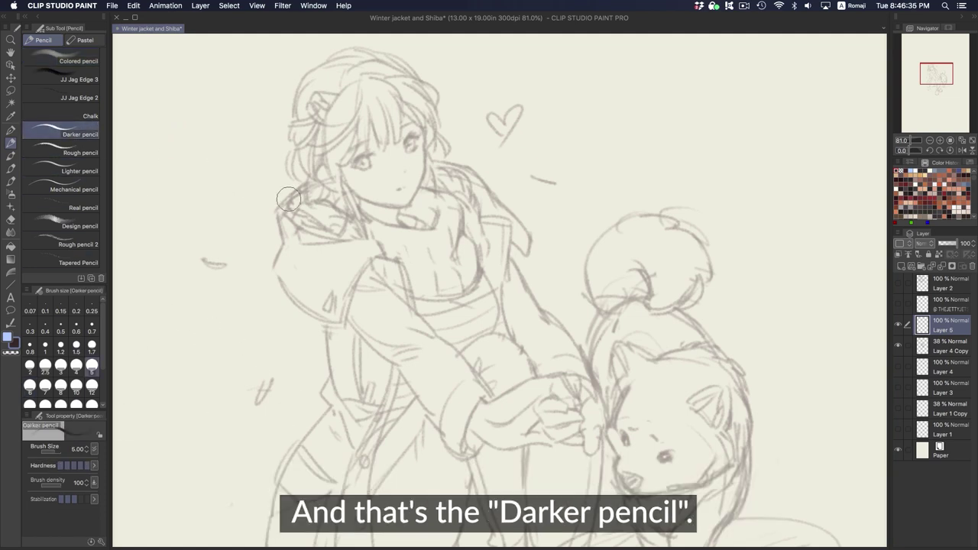
Step: Reduce the Darker pencil to size 1.70, try test strokes over the girl's face and beside her hair, and undo them
{"action": "key", "text": "bracketleft"}
{"action": "key", "text": "bracketleft"}
{"action": "key", "text": "bracketleft"}
{"action": "key", "text": "bracketleft"}
{"action": "key", "text": "bracketleft"}
{"action": "left_click_drag", "start_coordinate": [415, 109], "coordinate": [469, 185]}
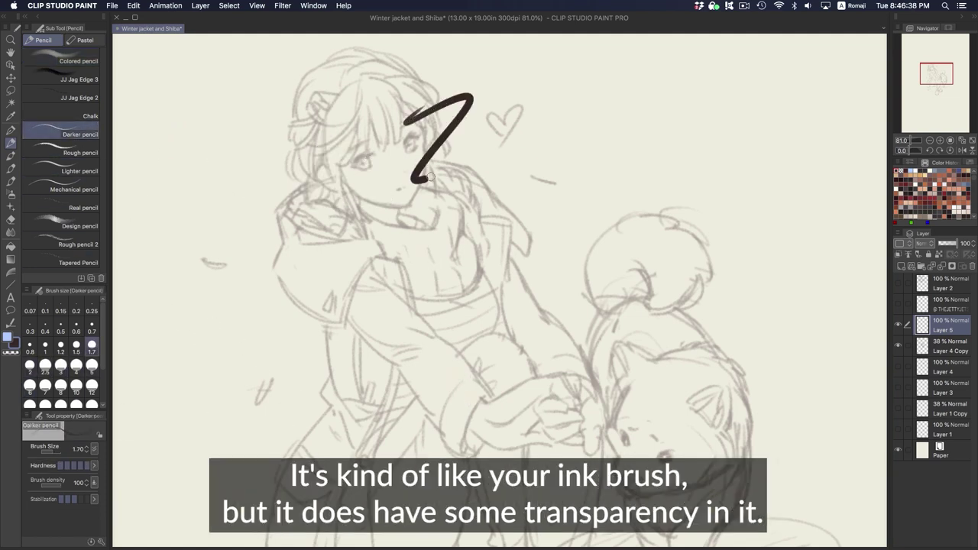
{"action": "key", "text": "ctrl+z"}
{"action": "mouse_move", "coordinate": [318, 87]}
{"action": "left_mouse_down"}
{"action": "mouse_move", "coordinate": [278, 122]}
{"action": "mouse_move", "coordinate": [216, 252]}
{"action": "left_mouse_up"}
{"action": "key", "text": "ctrl+z"}
Step: Enlarge the Darker pencil to size 5.00, try a thick curved stroke beside the girl's hair, and undo it
{"action": "key", "text": "bracketright"}
{"action": "key", "text": "bracketright"}
{"action": "key", "text": "bracketright"}
{"action": "key", "text": "bracketright"}
{"action": "key", "text": "bracketright"}
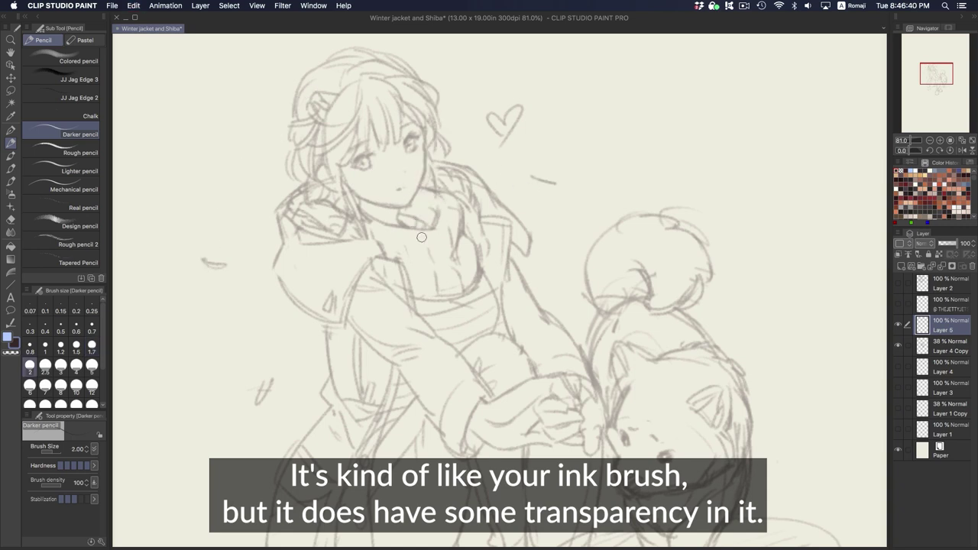
{"action": "mouse_move", "coordinate": [293, 84]}
{"action": "left_mouse_down"}
{"action": "mouse_move", "coordinate": [237, 252]}
{"action": "mouse_move", "coordinate": [244, 269]}
{"action": "left_mouse_up"}
{"action": "key", "text": "ctrl+z"}
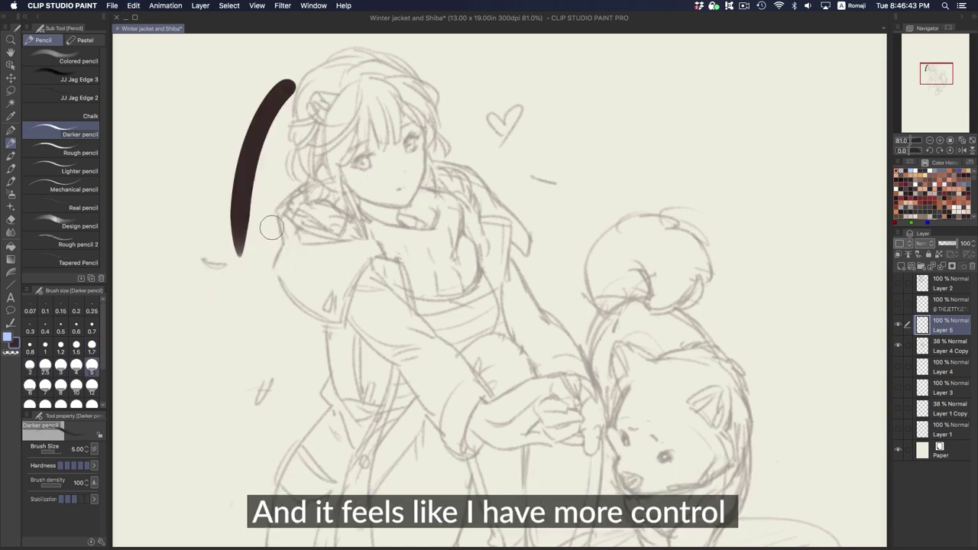
Step: Switch to the G-pen at size 8.00 and paint thick test strokes over the girl's hair and jacket to examine their edges
{"action": "left_click_drag", "start_coordinate": [229, 229], "coordinate": [213, 332]}
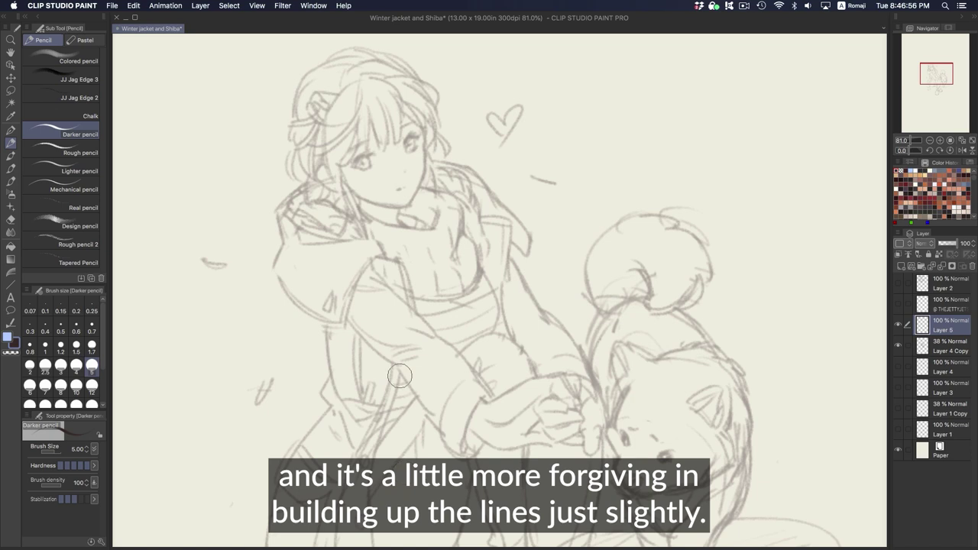
{"action": "left_click_drag", "start_coordinate": [421, 387], "coordinate": [405, 411]}
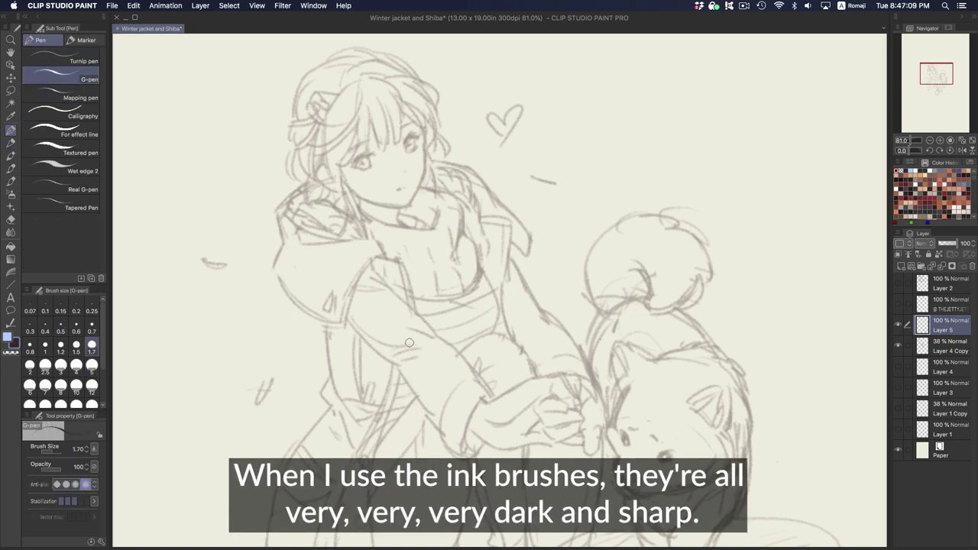
{"action": "left_click", "coordinate": [60, 385]}
{"action": "mouse_move", "coordinate": [227, 200]}
{"action": "left_mouse_down"}
{"action": "mouse_move", "coordinate": [320, 180]}
{"action": "mouse_move", "coordinate": [259, 295]}
{"action": "left_mouse_up"}
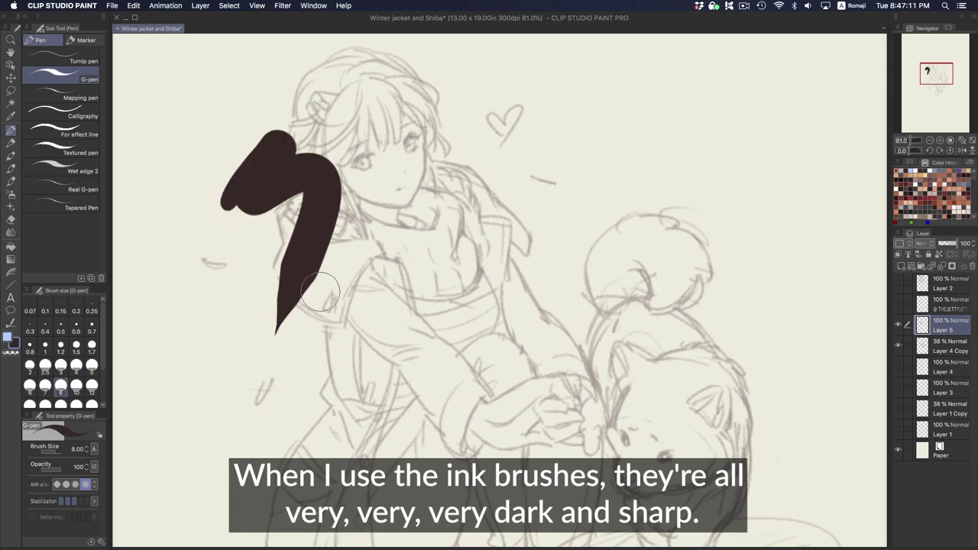
{"action": "scroll", "coordinate": [349, 258], "scroll_direction": "up", "scroll_amount": 5}
{"action": "left_click_drag", "start_coordinate": [516, 258], "coordinate": [508, 348]}
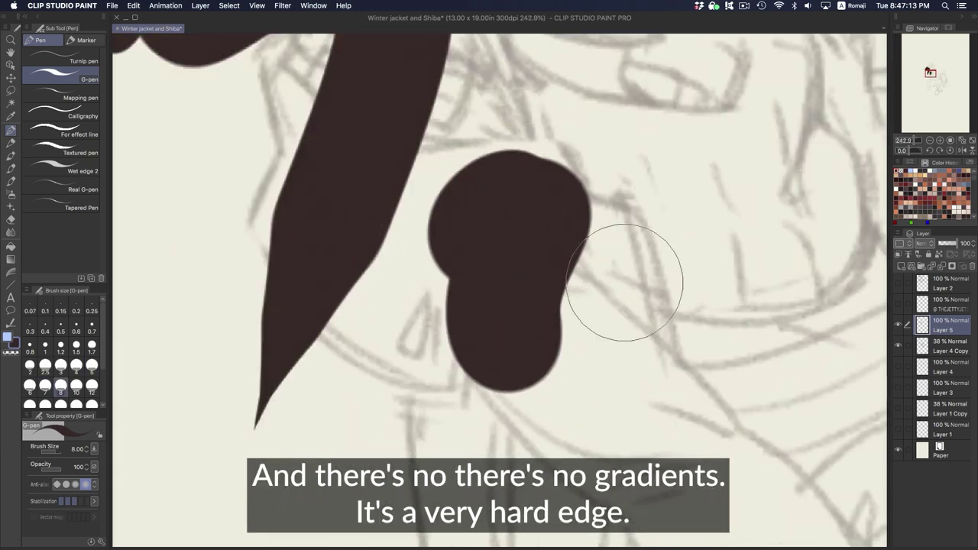
{"action": "left_click_drag", "start_coordinate": [626, 290], "coordinate": [681, 328]}
{"action": "scroll", "coordinate": [655, 257], "scroll_direction": "up", "scroll_amount": 1}
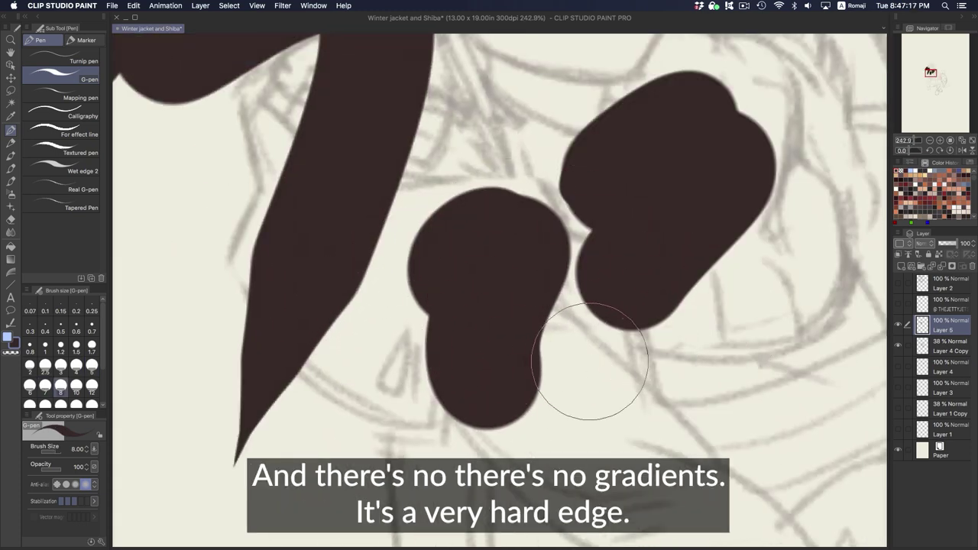
Step: Reduce the G-pen to size 1.00
{"action": "key", "text": "bracketleft"}
{"action": "key", "text": "bracketleft"}
{"action": "key", "text": "bracketleft"}
{"action": "key", "text": "bracketleft"}
{"action": "key", "text": "bracketleft"}
{"action": "key", "text": "bracketleft"}
{"action": "key", "text": "bracketleft"}
{"action": "key", "text": "bracketleft"}
{"action": "key", "text": "bracketleft"}
{"action": "key", "text": "bracketleft"}
{"action": "key", "text": "bracketleft"}
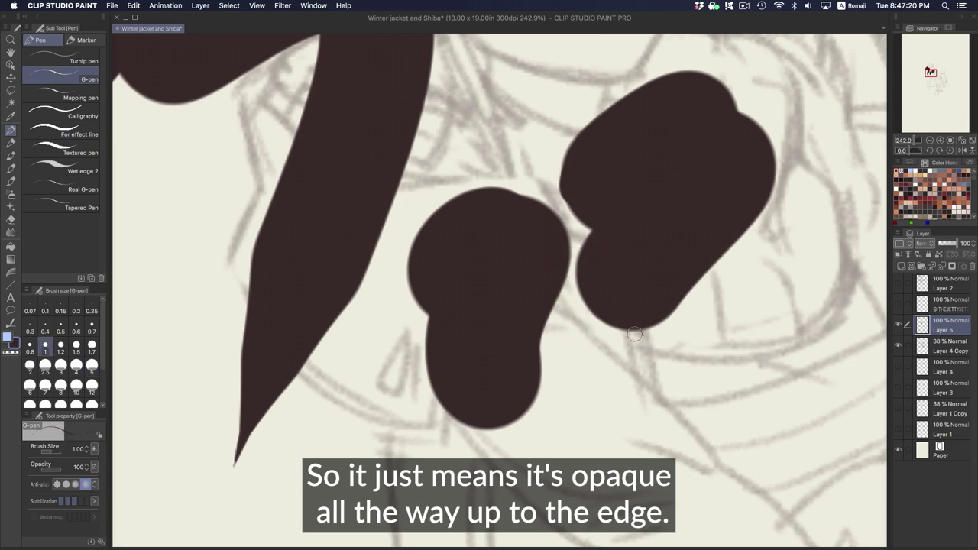
Step: Switch to the Darker pencil at size 3.00 and draw short test strokes of varying pressure in the empty area beside the girl
{"action": "key", "text": "p"}
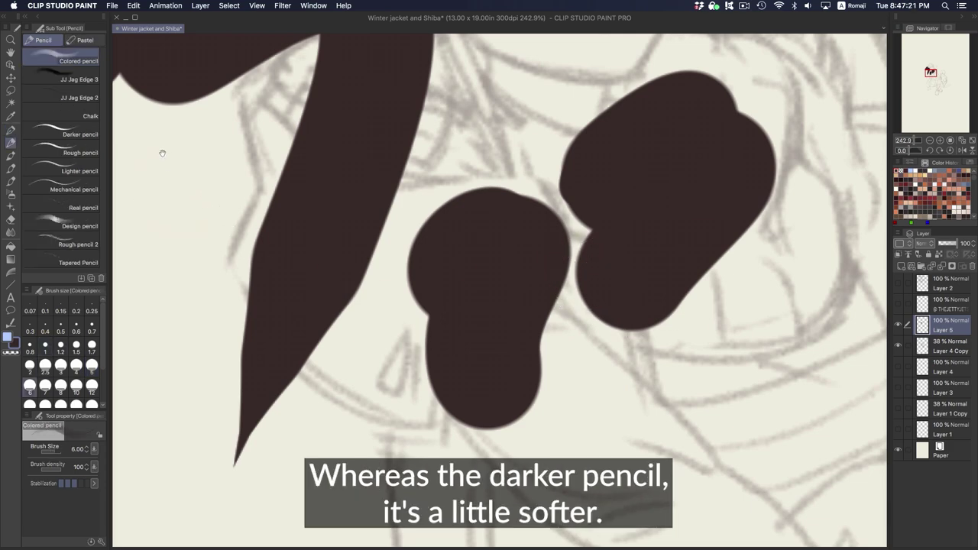
{"action": "left_click", "coordinate": [80, 135]}
{"action": "scroll", "coordinate": [490, 179], "scroll_direction": "down", "scroll_amount": 5}
{"action": "scroll", "coordinate": [437, 229], "scroll_direction": "up", "scroll_amount": 3}
{"action": "left_click_drag", "start_coordinate": [398, 241], "coordinate": [350, 304]}
{"action": "left_click_drag", "start_coordinate": [386, 266], "coordinate": [371, 333]}
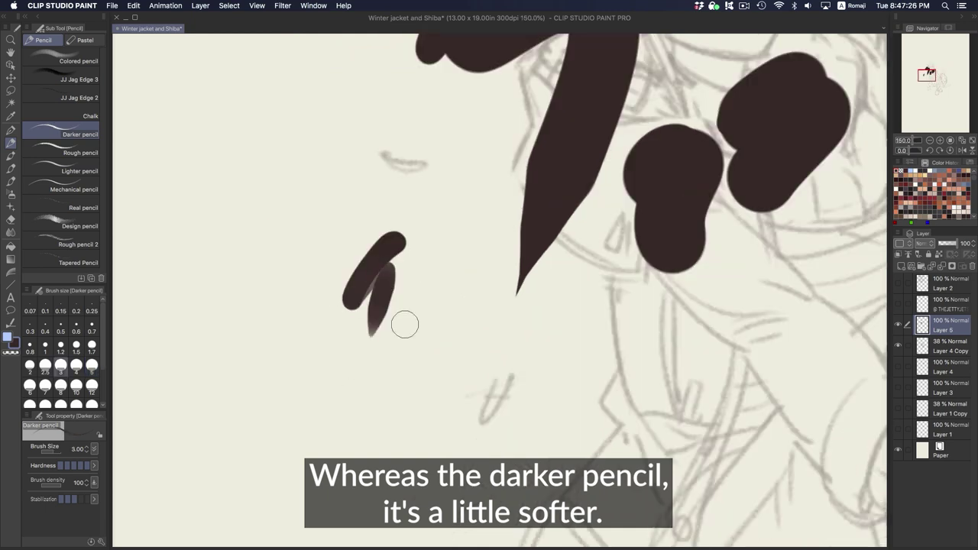
{"action": "left_click_drag", "start_coordinate": [432, 286], "coordinate": [401, 374]}
{"action": "left_click_drag", "start_coordinate": [337, 177], "coordinate": [294, 264]}
{"action": "left_click_drag", "start_coordinate": [461, 312], "coordinate": [440, 391]}
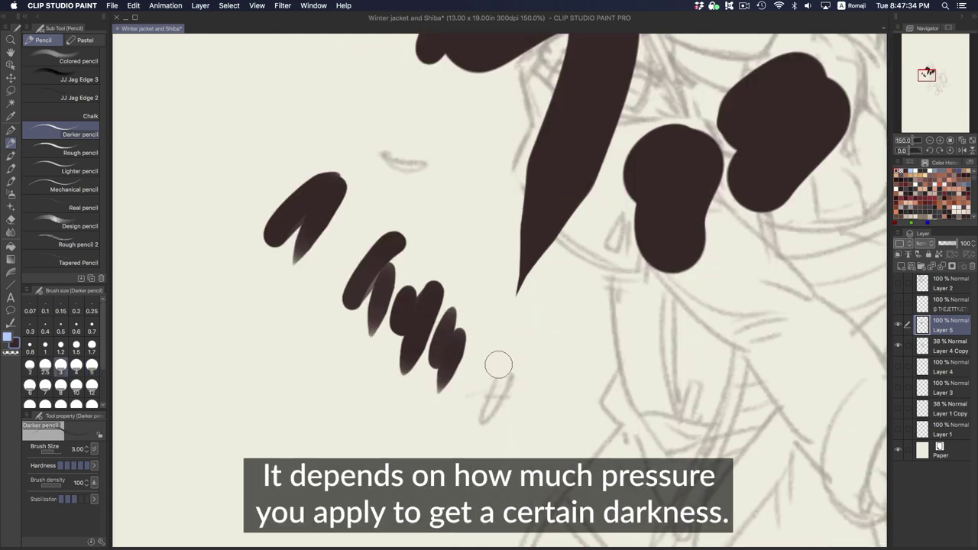
{"action": "left_click_drag", "start_coordinate": [542, 349], "coordinate": [528, 457]}
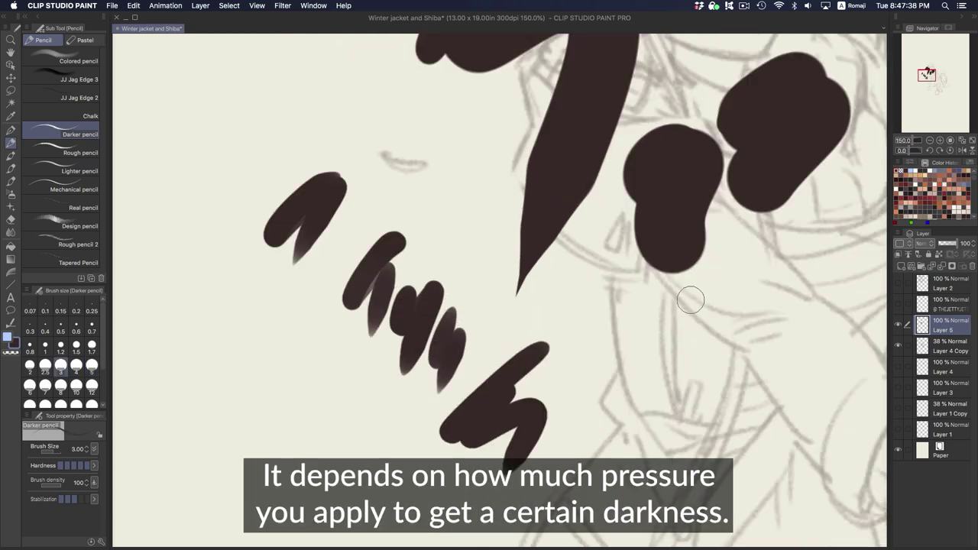
Step: Clear all the test strokes from Layer 5 and reduce the Darker pencil to size 0.50
{"action": "scroll", "coordinate": [588, 368], "scroll_direction": "down", "scroll_amount": 4}
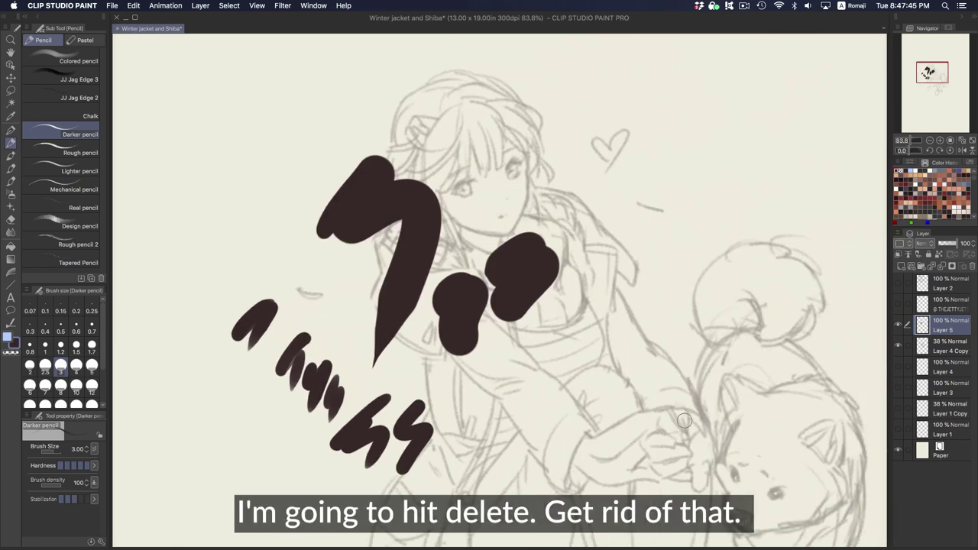
{"action": "key", "text": "Delete"}
{"action": "key", "text": "bracketleft"}
{"action": "scroll", "coordinate": [476, 217], "scroll_direction": "up", "scroll_amount": 3}
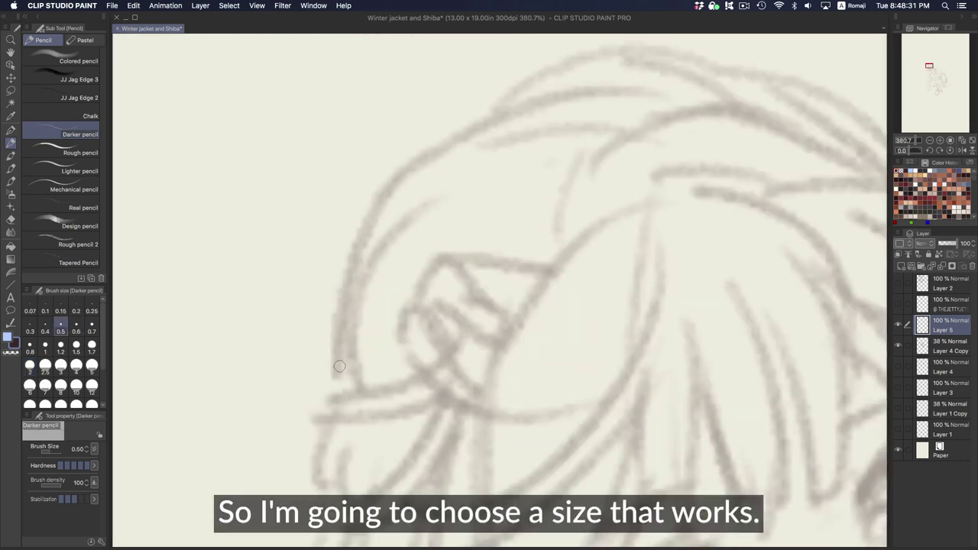
Step: Try an outline stroke along the outer side of the girl's hair and undo it
{"action": "mouse_move", "coordinate": [339, 391]}
{"action": "left_mouse_down"}
{"action": "mouse_move", "coordinate": [368, 223]}
{"action": "mouse_move", "coordinate": [345, 397]}
{"action": "mouse_move", "coordinate": [430, 165]}
{"action": "left_mouse_up"}
{"action": "key", "text": "super+z"}
{"action": "key", "text": "super+z"}
{"action": "key", "text": "super+z"}
{"action": "scroll", "coordinate": [517, 345], "scroll_direction": "down", "scroll_amount": 3}
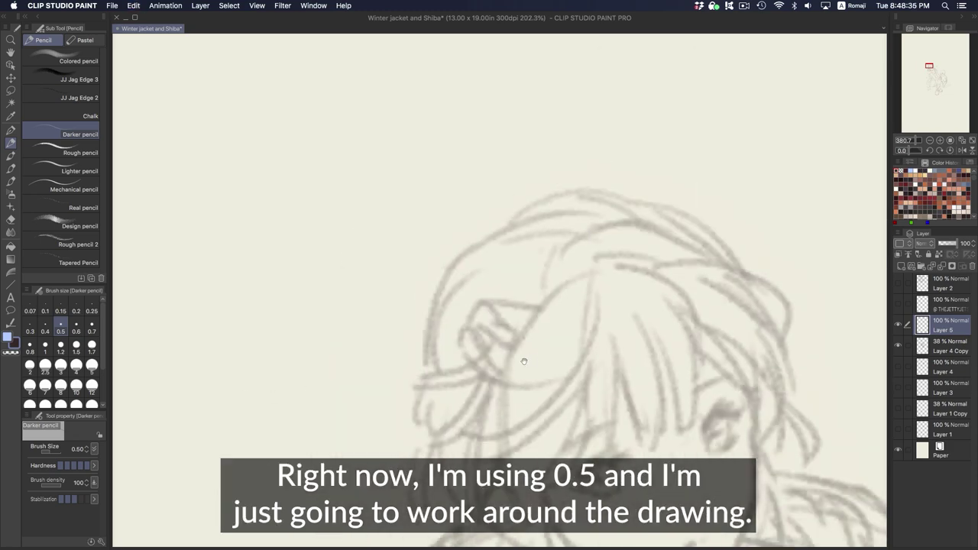
Step: Outline the outer contour of the girl's hair from the crown down to the loose strands above her shoulder
{"action": "mouse_move", "coordinate": [342, 260]}
{"action": "left_mouse_down"}
{"action": "mouse_move", "coordinate": [358, 197]}
{"action": "mouse_move", "coordinate": [393, 142]}
{"action": "mouse_move", "coordinate": [458, 105]}
{"action": "left_mouse_up"}
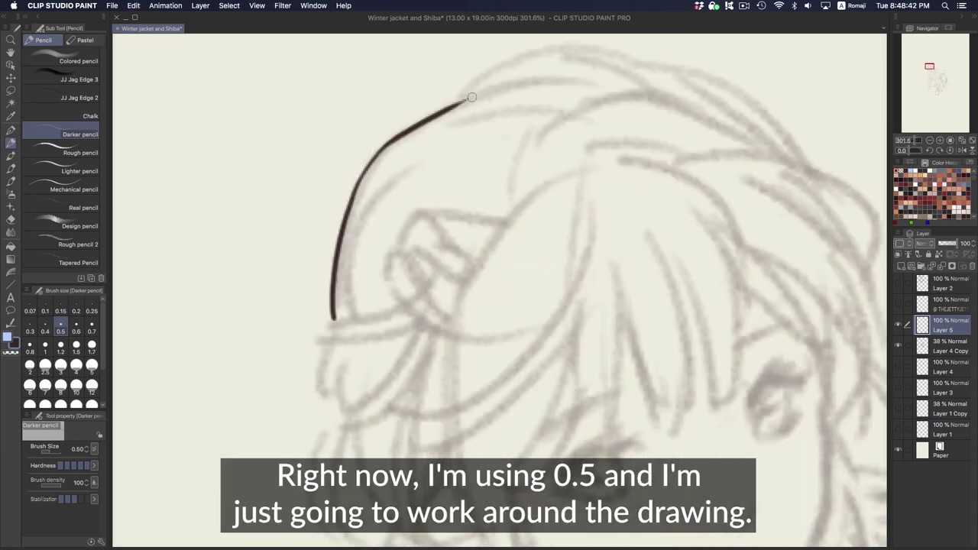
{"action": "left_click_drag", "start_coordinate": [459, 104], "coordinate": [463, 110]}
{"action": "left_click_drag", "start_coordinate": [294, 187], "coordinate": [310, 215]}
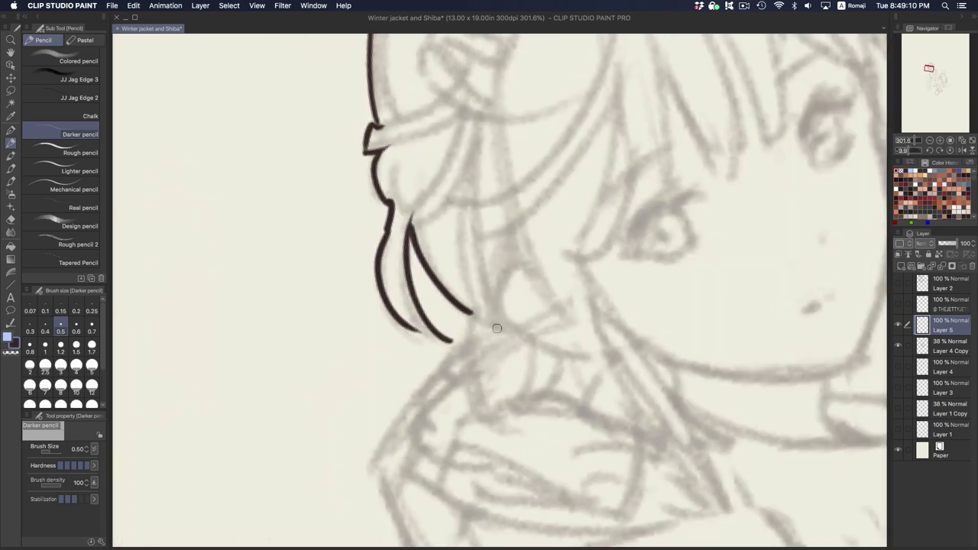
{"action": "left_click_drag", "start_coordinate": [473, 313], "coordinate": [424, 336]}
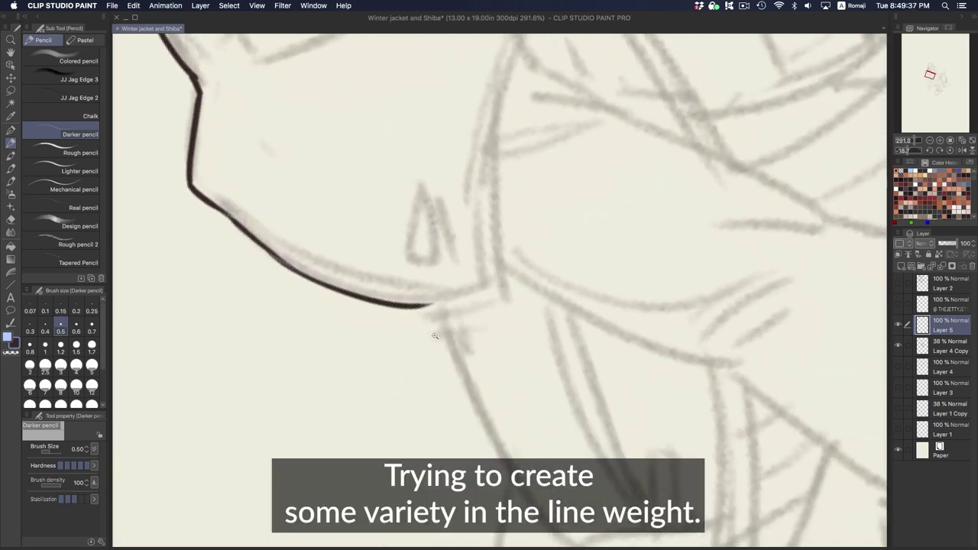
Step: Redraw the lower curve of the girl's sleeve with varied line weight and continue the outline down the outer side of her coat
{"action": "left_click_drag", "start_coordinate": [435, 335], "coordinate": [535, 343]}
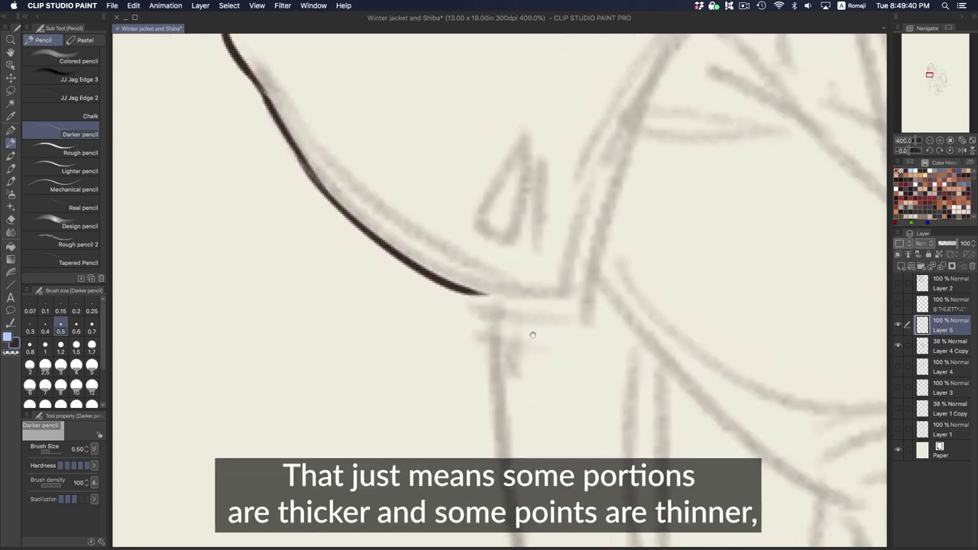
{"action": "key", "text": "ctrl+z"}
{"action": "mouse_move", "coordinate": [223, 35]}
{"action": "left_mouse_down"}
{"action": "mouse_move", "coordinate": [475, 289]}
{"action": "mouse_move", "coordinate": [495, 294]}
{"action": "mouse_move", "coordinate": [509, 206]}
{"action": "left_mouse_up"}
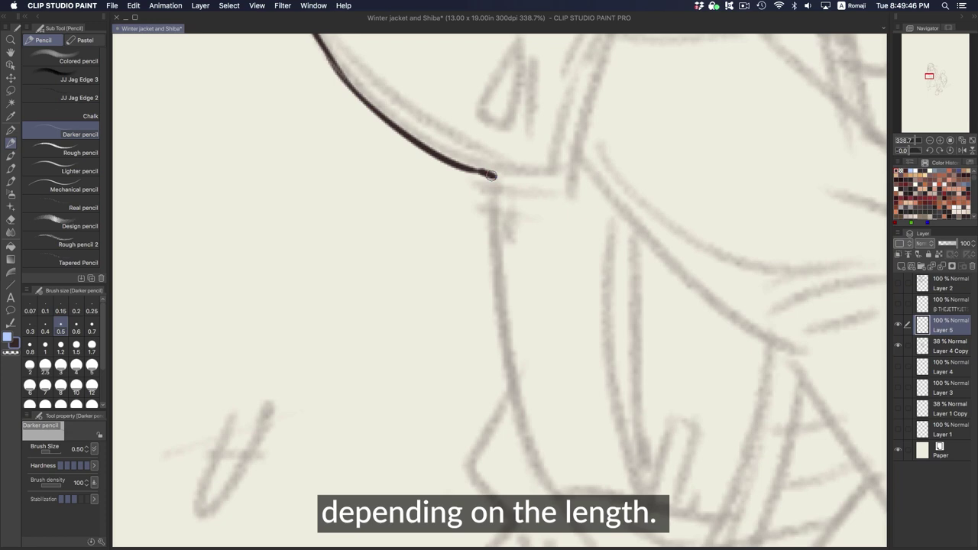
{"action": "left_click_drag", "start_coordinate": [492, 179], "coordinate": [507, 358]}
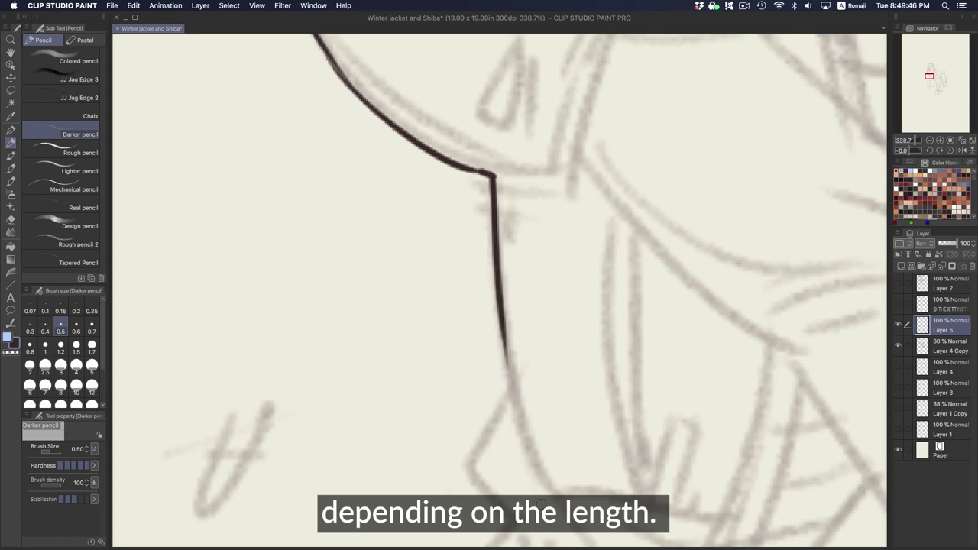
{"action": "left_click_drag", "start_coordinate": [507, 357], "coordinate": [513, 353]}
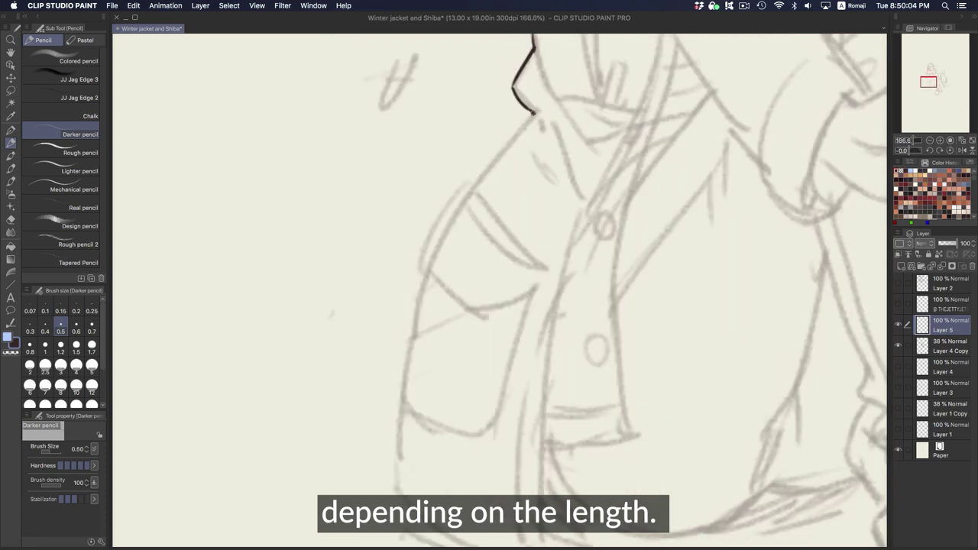
{"action": "mouse_move", "coordinate": [534, 113]}
{"action": "left_mouse_down"}
{"action": "mouse_move", "coordinate": [475, 186]}
{"action": "mouse_move", "coordinate": [394, 486]}
{"action": "left_mouse_up"}
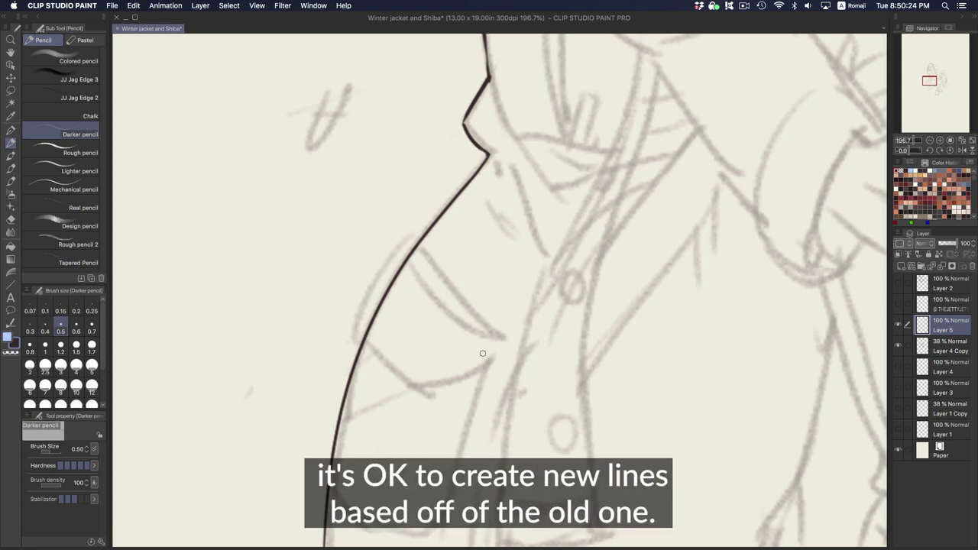
Step: Try a short stroke for the top edge of the coat's pocket flap and undo it
{"action": "left_click_drag", "start_coordinate": [426, 255], "coordinate": [475, 289]}
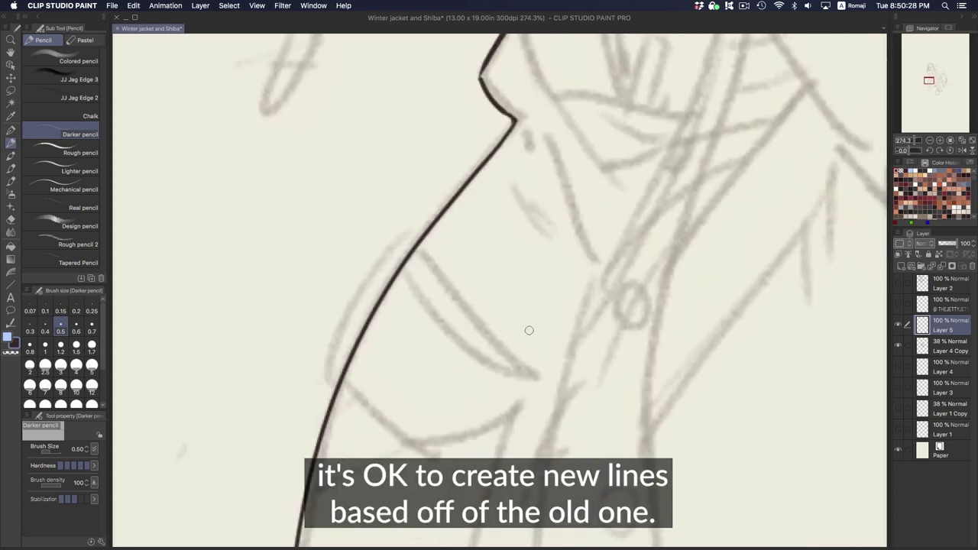
{"action": "left_click_drag", "start_coordinate": [422, 234], "coordinate": [395, 233]}
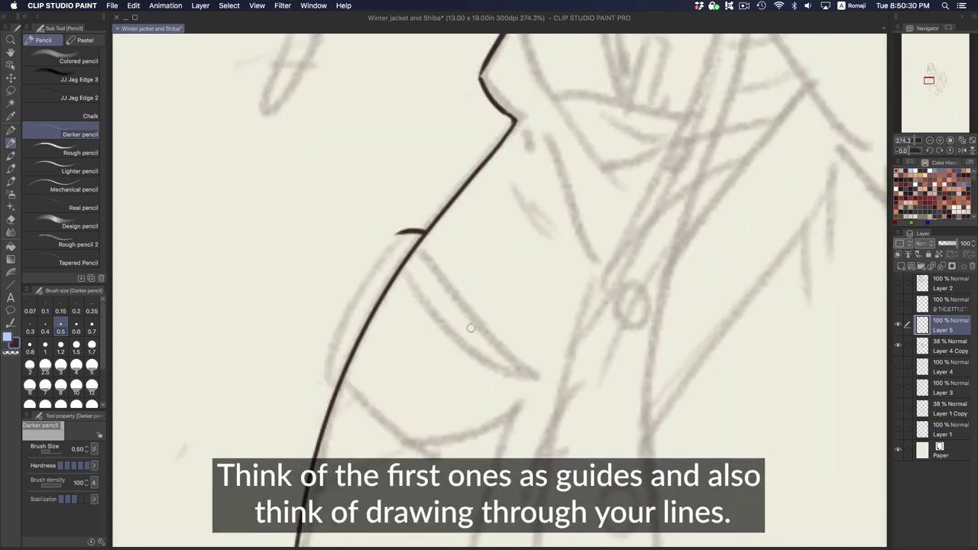
{"action": "key", "text": "ctrl+z"}
{"action": "left_click_drag", "start_coordinate": [539, 435], "coordinate": [493, 389]}
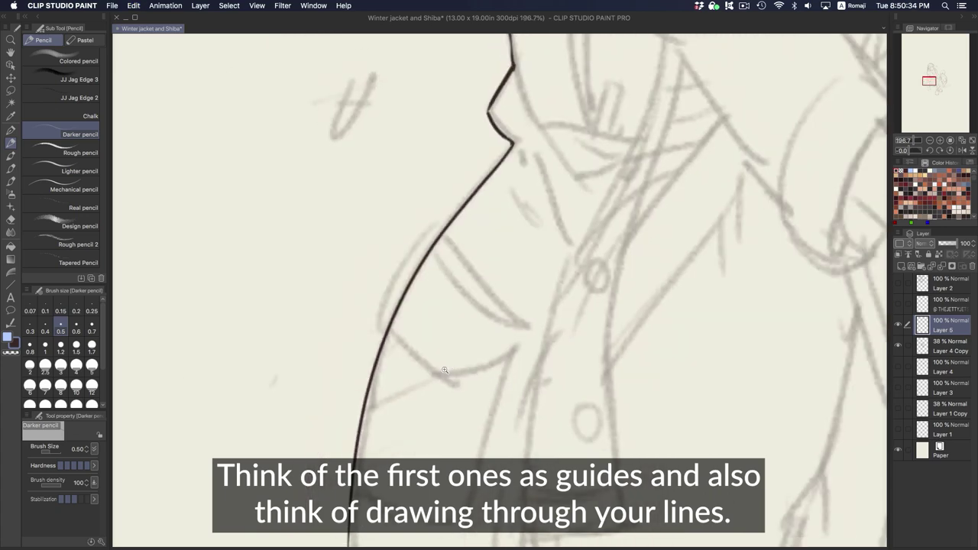
{"action": "left_click_drag", "start_coordinate": [445, 370], "coordinate": [501, 357]}
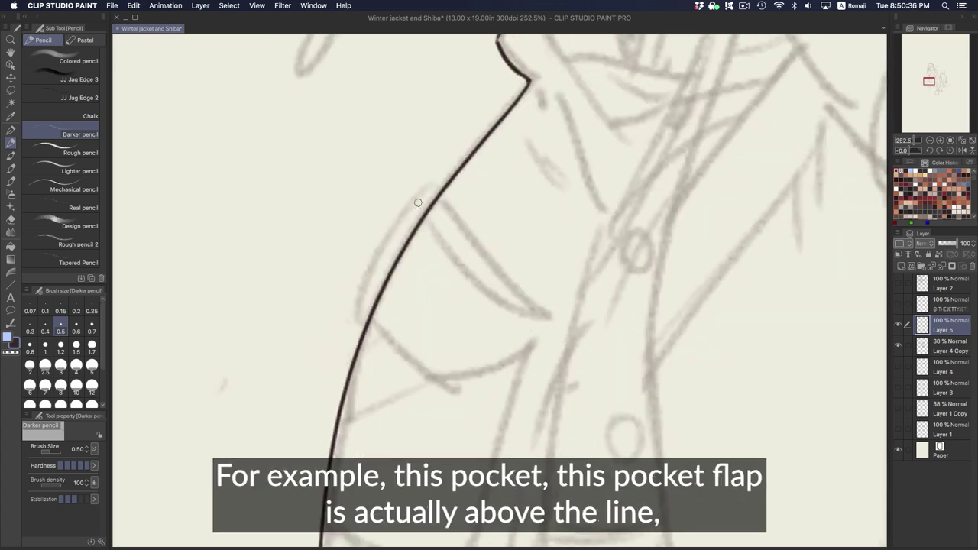
Step: Outline the pocket flap over the side of the coat and erase the part of the coat line behind it
{"action": "mouse_move", "coordinate": [441, 186]}
{"action": "left_mouse_down"}
{"action": "mouse_move", "coordinate": [360, 301]}
{"action": "mouse_move", "coordinate": [425, 360]}
{"action": "left_mouse_up"}
{"action": "key", "text": "super+z"}
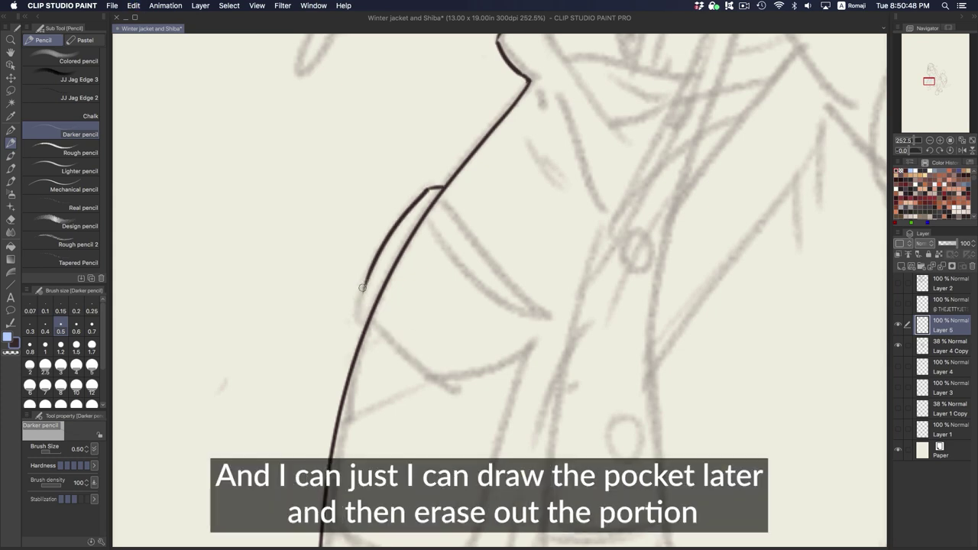
{"action": "key", "text": "super+z"}
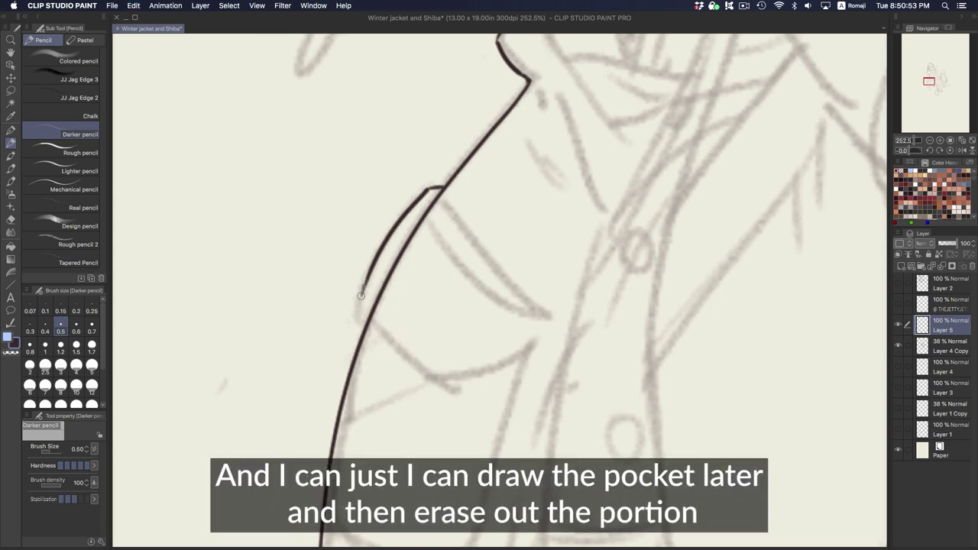
{"action": "mouse_move", "coordinate": [360, 295]}
{"action": "left_mouse_down"}
{"action": "mouse_move", "coordinate": [500, 394]}
{"action": "mouse_move", "coordinate": [516, 359]}
{"action": "left_mouse_up"}
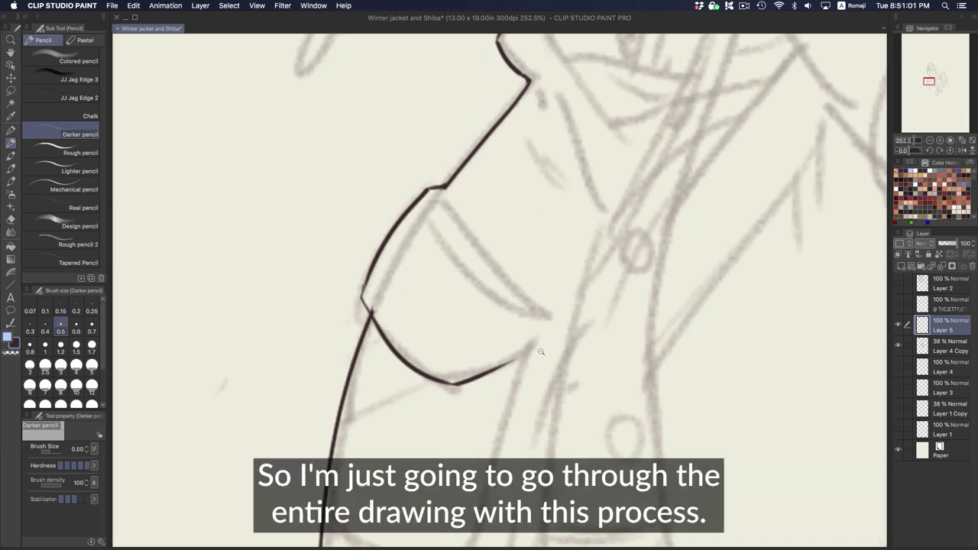
Step: Trace the edge of the girl's leg up to the Shiba's head and outline the front of the Shiba's muzzle
{"action": "scroll", "coordinate": [472, 315], "scroll_direction": "up", "scroll_amount": 2}
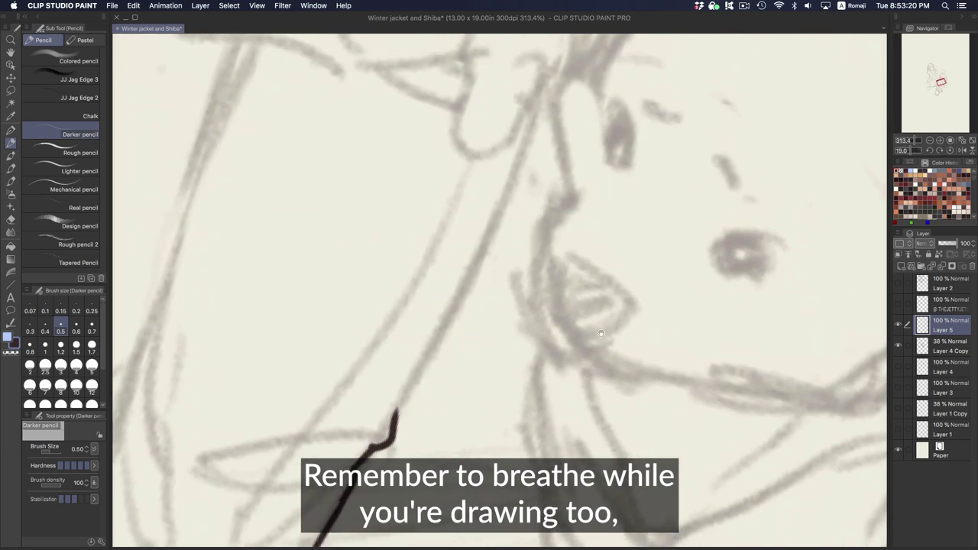
{"action": "scroll", "coordinate": [604, 306], "scroll_direction": "left", "scroll_amount": 3}
{"action": "mouse_move", "coordinate": [577, 80]}
{"action": "left_mouse_down"}
{"action": "mouse_move", "coordinate": [493, 302]}
{"action": "mouse_move", "coordinate": [463, 348]}
{"action": "left_mouse_up"}
{"action": "mouse_move", "coordinate": [432, 397]}
{"action": "left_mouse_down"}
{"action": "mouse_move", "coordinate": [486, 290]}
{"action": "mouse_move", "coordinate": [493, 313]}
{"action": "left_mouse_up"}
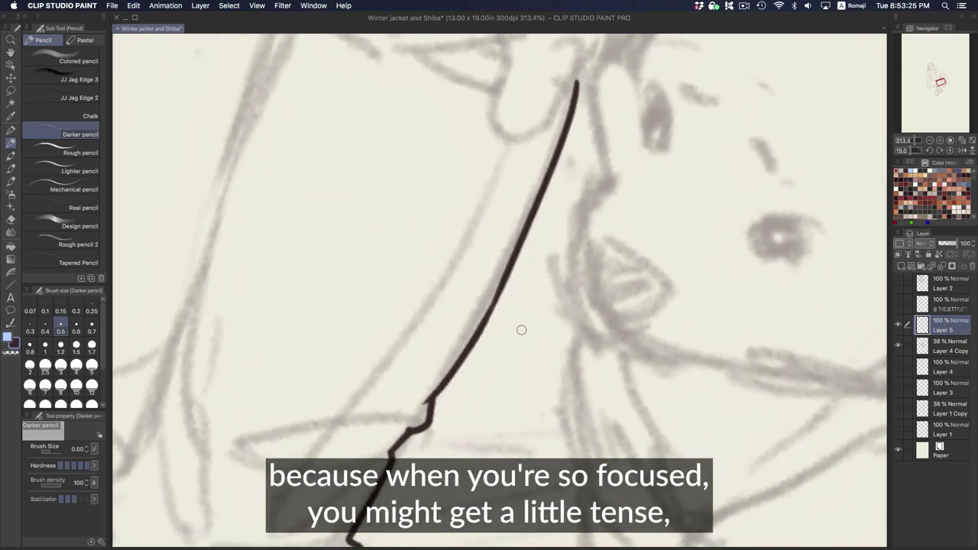
{"action": "scroll", "coordinate": [520, 332], "scroll_direction": "up", "scroll_amount": 5}
{"action": "mouse_move", "coordinate": [512, 202]}
{"action": "left_mouse_down"}
{"action": "mouse_move", "coordinate": [537, 186]}
{"action": "mouse_move", "coordinate": [512, 334]}
{"action": "mouse_move", "coordinate": [514, 401]}
{"action": "left_mouse_up"}
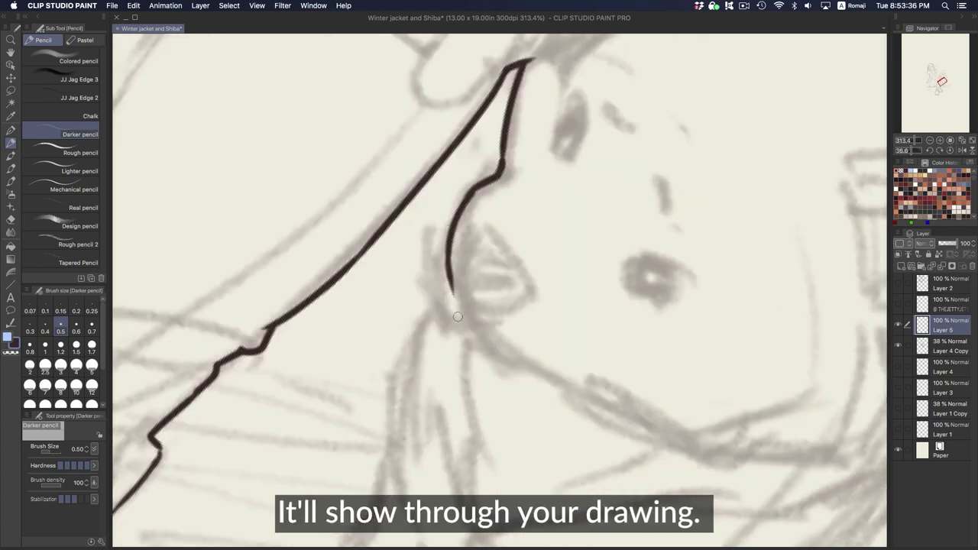
Step: Continue the outline from the Shiba's chin down the chest fur to its front leg, using short overlapping strokes
{"action": "left_click_drag", "start_coordinate": [450, 252], "coordinate": [461, 317]}
{"action": "scroll", "coordinate": [476, 344], "scroll_direction": "down", "scroll_amount": 3}
{"action": "mouse_move", "coordinate": [528, 184]}
{"action": "left_mouse_down"}
{"action": "mouse_move", "coordinate": [481, 292]}
{"action": "mouse_move", "coordinate": [474, 394]}
{"action": "left_mouse_up"}
{"action": "scroll", "coordinate": [473, 359], "scroll_direction": "down", "scroll_amount": 2}
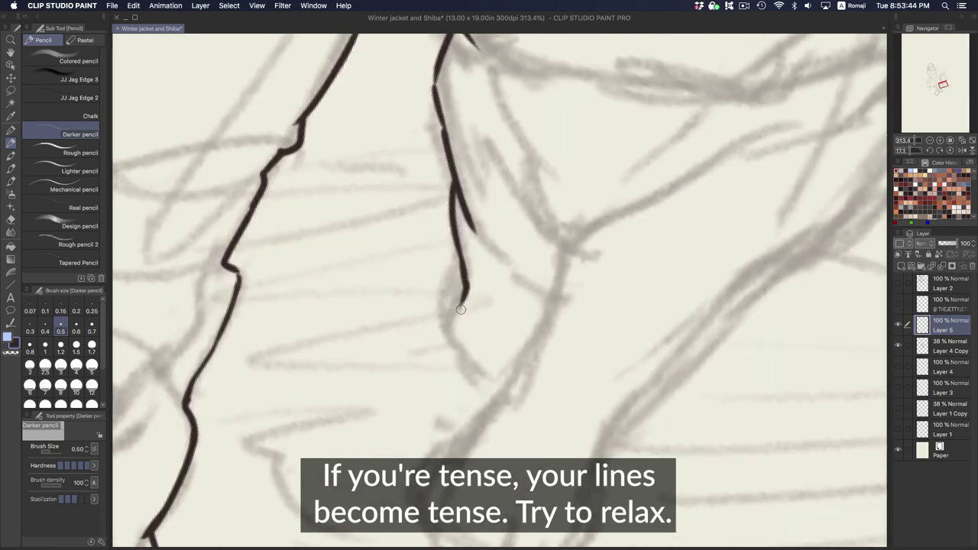
{"action": "mouse_move", "coordinate": [462, 288]}
{"action": "left_mouse_down"}
{"action": "mouse_move", "coordinate": [451, 338]}
{"action": "mouse_move", "coordinate": [474, 374]}
{"action": "left_mouse_up"}
{"action": "scroll", "coordinate": [474, 374], "scroll_direction": "down", "scroll_amount": 2}
{"action": "mouse_move", "coordinate": [512, 275]}
{"action": "left_mouse_down"}
{"action": "mouse_move", "coordinate": [445, 377]}
{"action": "mouse_move", "coordinate": [459, 404]}
{"action": "mouse_move", "coordinate": [538, 433]}
{"action": "mouse_move", "coordinate": [581, 394]}
{"action": "mouse_move", "coordinate": [499, 479]}
{"action": "left_mouse_up"}
Step: Outline the Shiba's outer side from the front leg up past the ear and finish the outer contours of both figures
{"action": "mouse_move", "coordinate": [499, 479]}
{"action": "left_mouse_down"}
{"action": "mouse_move", "coordinate": [578, 336]}
{"action": "mouse_move", "coordinate": [680, 260]}
{"action": "mouse_move", "coordinate": [512, 385]}
{"action": "mouse_move", "coordinate": [614, 217]}
{"action": "left_mouse_up"}
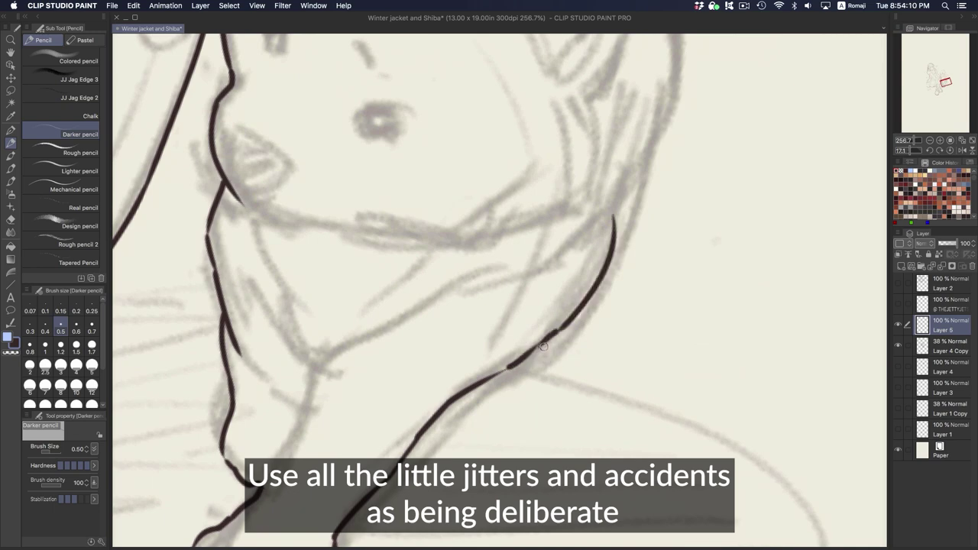
{"action": "left_click_drag", "start_coordinate": [633, 265], "coordinate": [604, 387]}
{"action": "left_click_drag", "start_coordinate": [568, 346], "coordinate": [626, 264]}
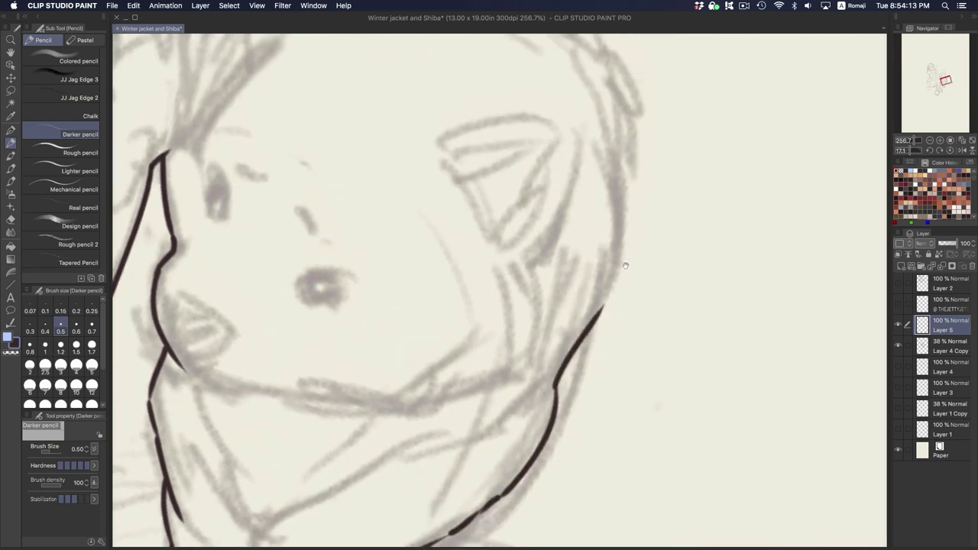
{"action": "left_click_drag", "start_coordinate": [603, 330], "coordinate": [614, 176]}
{"action": "scroll", "coordinate": [709, 273], "scroll_direction": "down", "scroll_amount": 3}
{"action": "mouse_move", "coordinate": [709, 273]}
{"action": "left_mouse_down"}
{"action": "mouse_move", "coordinate": [461, 162]}
{"action": "mouse_move", "coordinate": [533, 456]}
{"action": "left_mouse_up"}
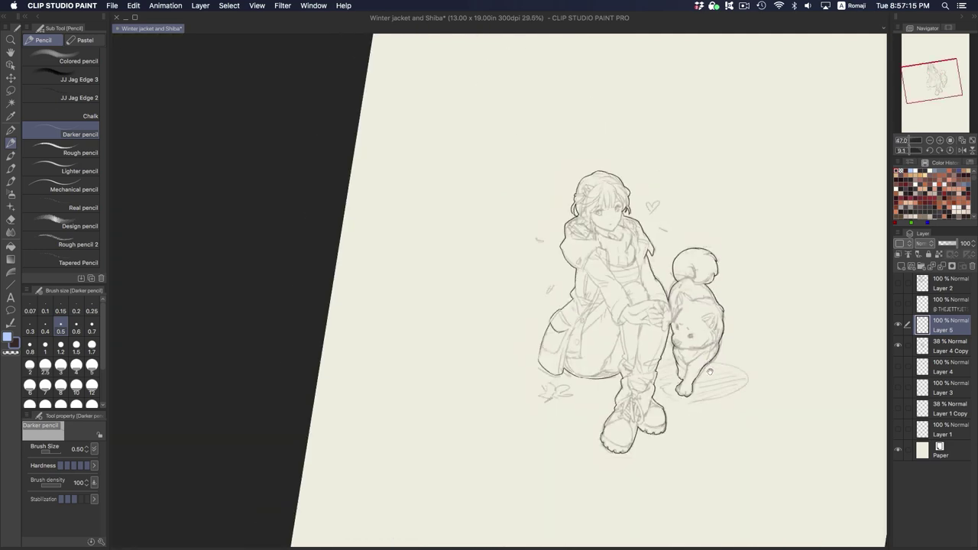
Step: Outline the star-shaped leaf on the ground just below the girl's coat, tracing each pointed lobe over the sketch
{"action": "scroll", "coordinate": [689, 356], "scroll_direction": "up", "scroll_amount": 2}
{"action": "scroll", "coordinate": [689, 356], "scroll_direction": "up", "scroll_amount": 4}
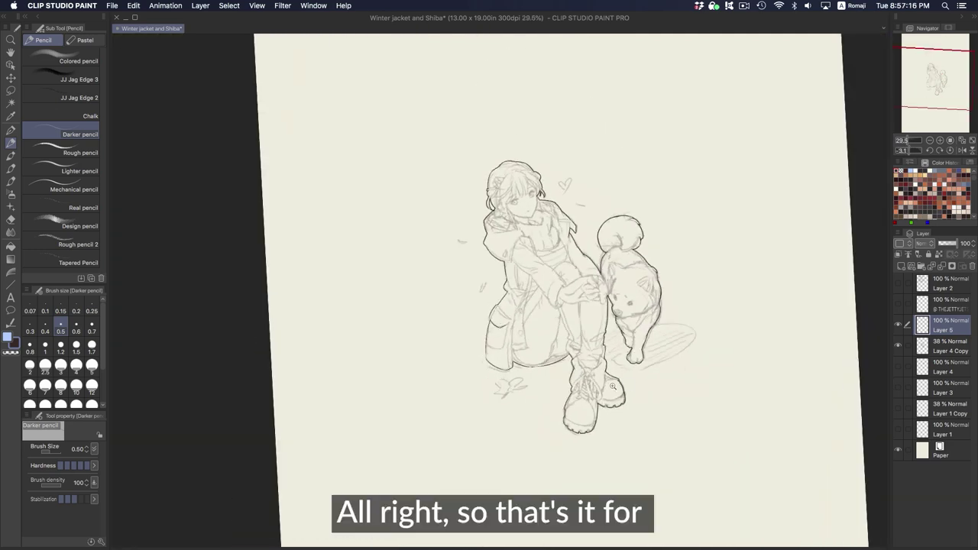
{"action": "left_click_drag", "start_coordinate": [689, 356], "coordinate": [518, 400]}
{"action": "scroll", "coordinate": [518, 400], "scroll_direction": "up", "scroll_amount": 4}
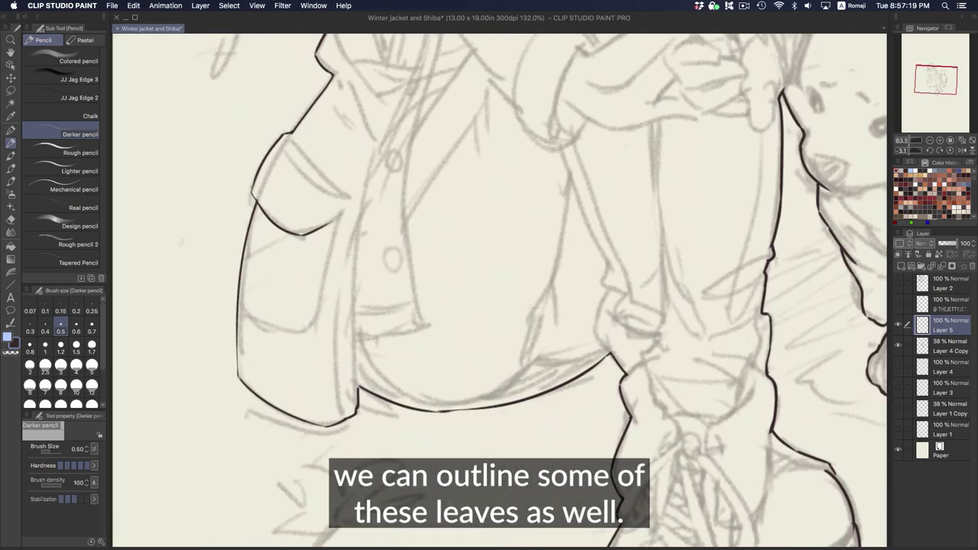
{"action": "mouse_move", "coordinate": [308, 474]}
{"action": "left_mouse_down"}
{"action": "mouse_move", "coordinate": [438, 385]}
{"action": "mouse_move", "coordinate": [450, 413]}
{"action": "left_mouse_up"}
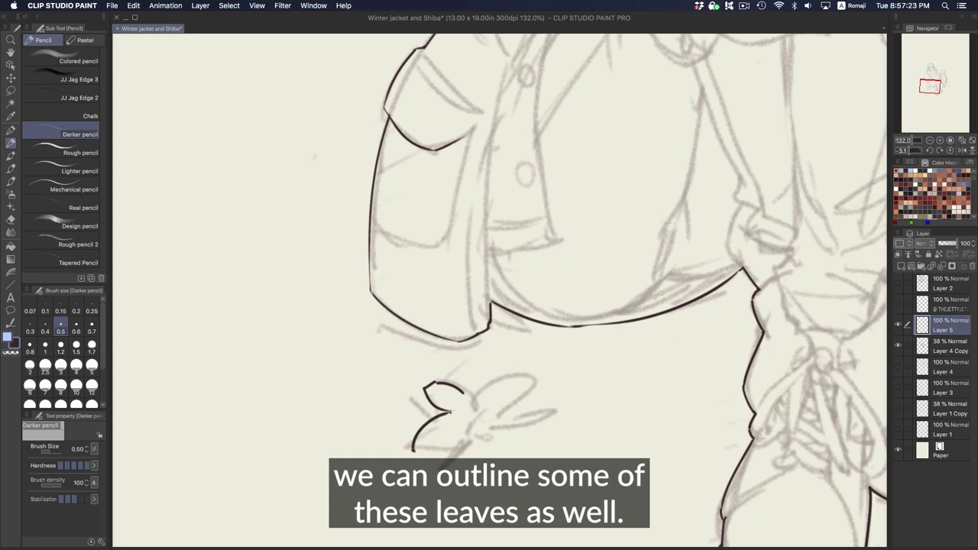
{"action": "left_click_drag", "start_coordinate": [412, 452], "coordinate": [456, 463]}
{"action": "mouse_move", "coordinate": [463, 397]}
{"action": "left_mouse_down"}
{"action": "mouse_move", "coordinate": [490, 418]}
{"action": "mouse_move", "coordinate": [527, 417]}
{"action": "left_mouse_up"}
{"action": "scroll", "coordinate": [511, 386], "scroll_direction": "down", "scroll_amount": 2}
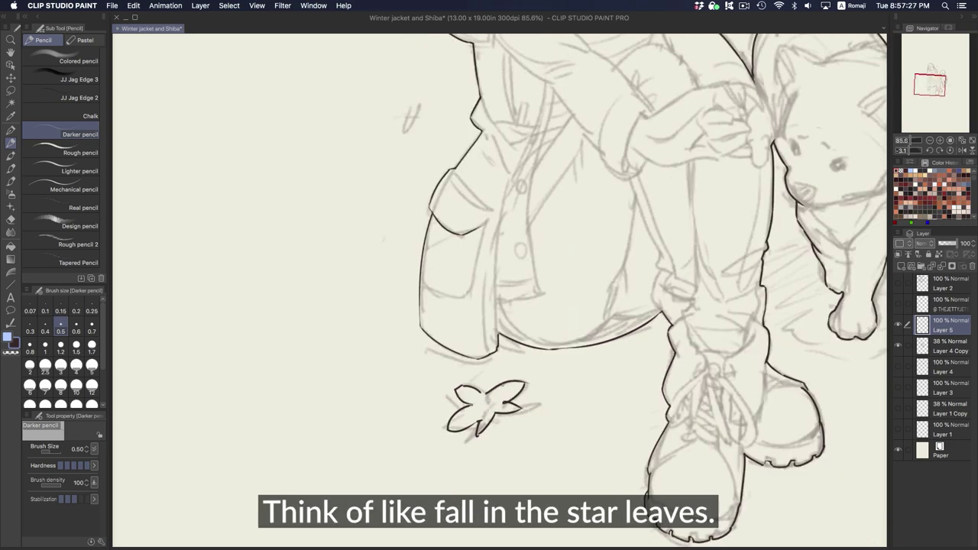
Step: Clear the tip of the leaf's upper lobe with the JJ Jag Edge brush and redraw it with the Darker pencil
{"action": "key", "text": "b"}
{"action": "scroll", "coordinate": [484, 390], "scroll_direction": "up", "scroll_amount": 3}
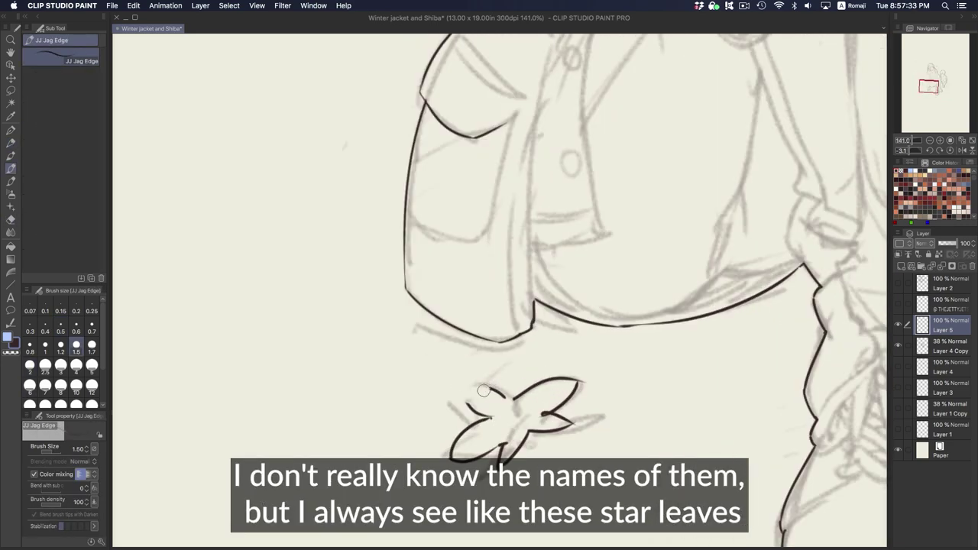
{"action": "key", "text": "p"}
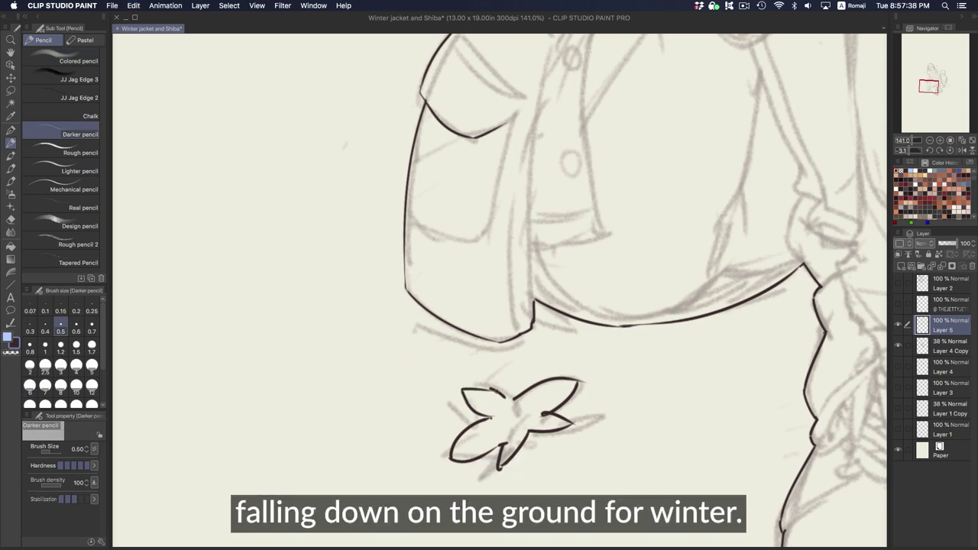
{"action": "left_click_drag", "start_coordinate": [462, 388], "coordinate": [497, 394]}
{"action": "scroll", "coordinate": [489, 305], "scroll_direction": "down", "scroll_amount": 2}
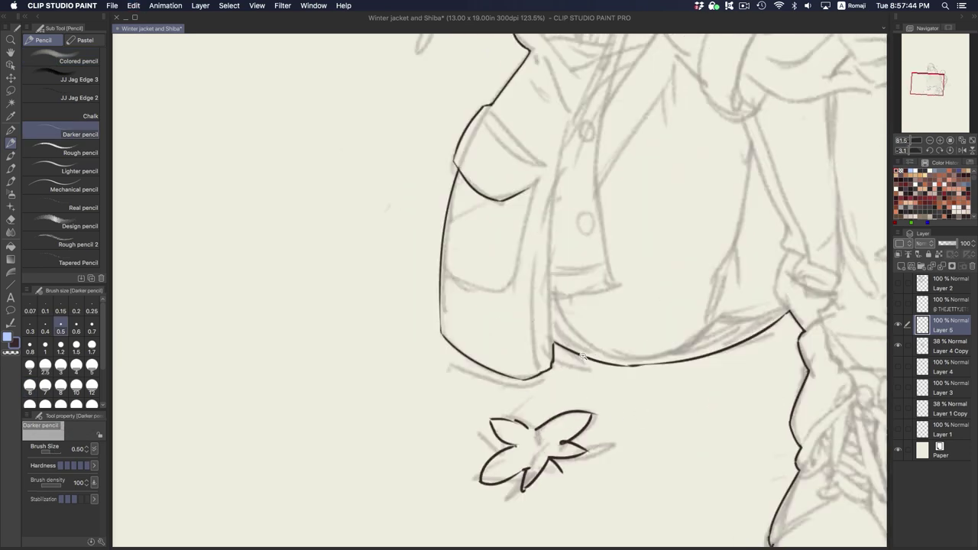
{"action": "mouse_move", "coordinate": [482, 317]}
{"action": "left_mouse_down"}
{"action": "mouse_move", "coordinate": [419, 311]}
{"action": "mouse_move", "coordinate": [434, 324]}
{"action": "left_mouse_up"}
{"action": "key", "text": "ctrl+z"}
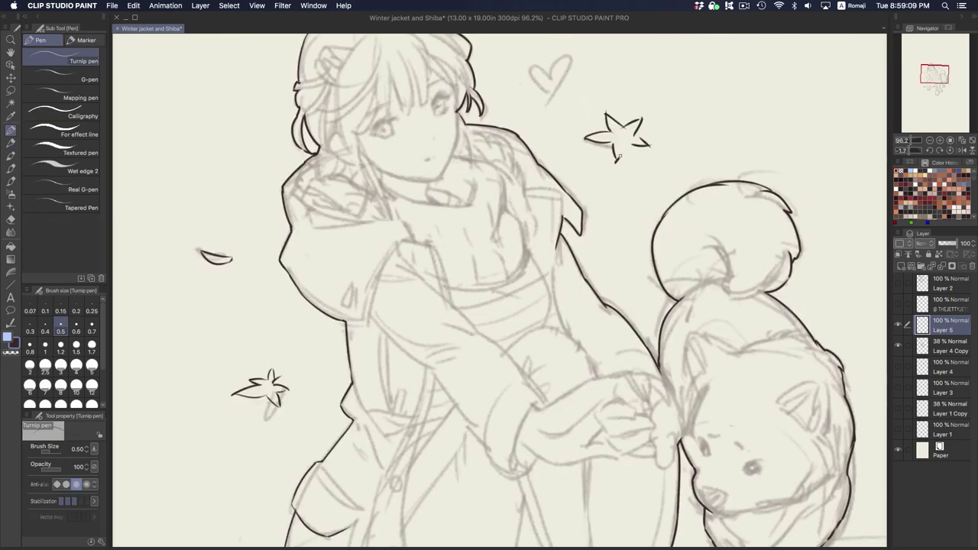
Step: Try zigzag test strokes with the Turnip pen at brush size 0.3 inside the girl's shoulder and undo them
{"action": "scroll", "coordinate": [617, 156], "scroll_direction": "down", "scroll_amount": 5}
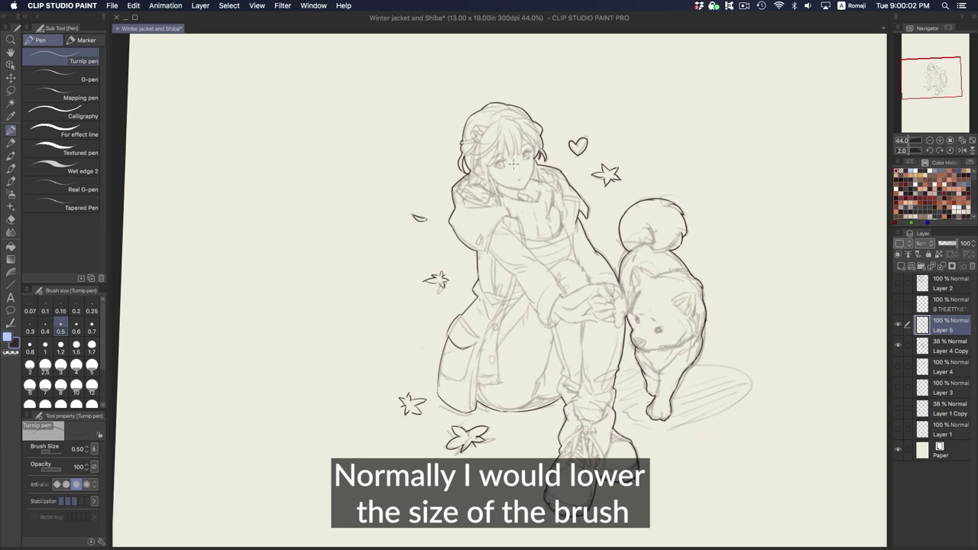
{"action": "scroll", "coordinate": [514, 163], "scroll_direction": "up", "scroll_amount": 5}
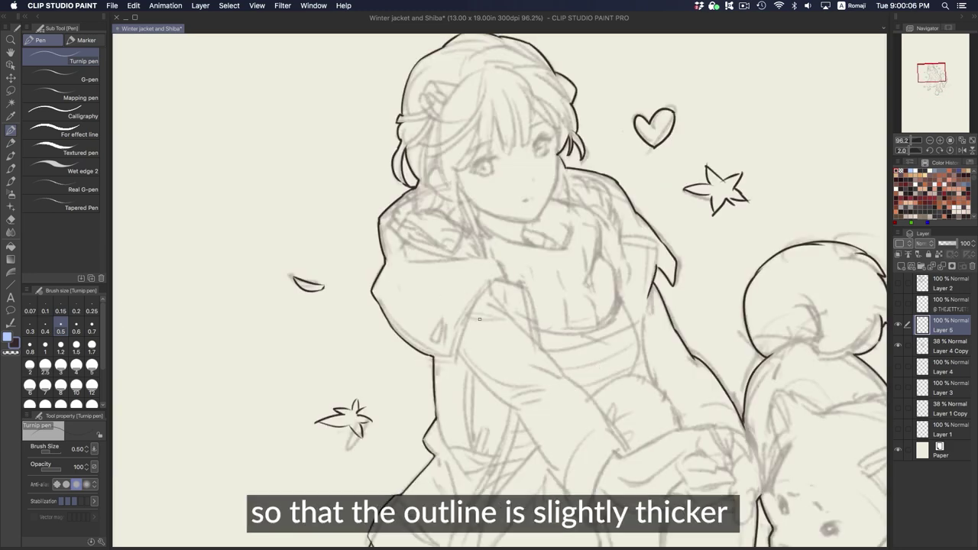
{"action": "scroll", "coordinate": [480, 319], "scroll_direction": "up", "scroll_amount": 5}
{"action": "mouse_move", "coordinate": [498, 246]}
{"action": "left_mouse_down"}
{"action": "mouse_move", "coordinate": [469, 262]}
{"action": "mouse_move", "coordinate": [467, 305]}
{"action": "left_mouse_up"}
{"action": "key", "text": "ctrl+z"}
{"action": "key", "text": "bracketleft"}
{"action": "left_click_drag", "start_coordinate": [504, 239], "coordinate": [470, 318]}
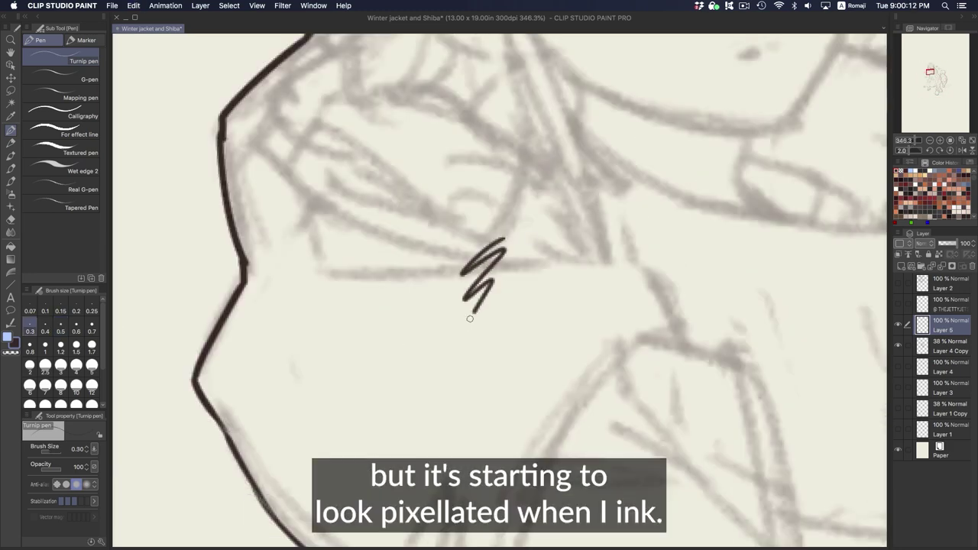
{"action": "key", "text": "ctrl+z"}
{"action": "scroll", "coordinate": [527, 285], "scroll_direction": "down", "scroll_amount": 10}
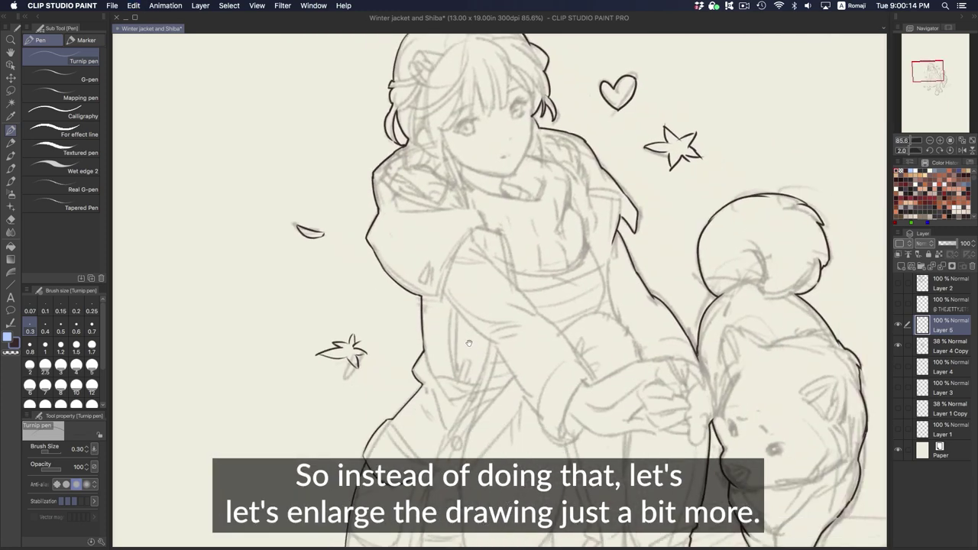
Step: Select Layer 5 and Layer 4 Copy together and enlarge them to about 179% with the aspect ratio kept
{"action": "scroll", "coordinate": [568, 393], "scroll_direction": "down", "scroll_amount": 3}
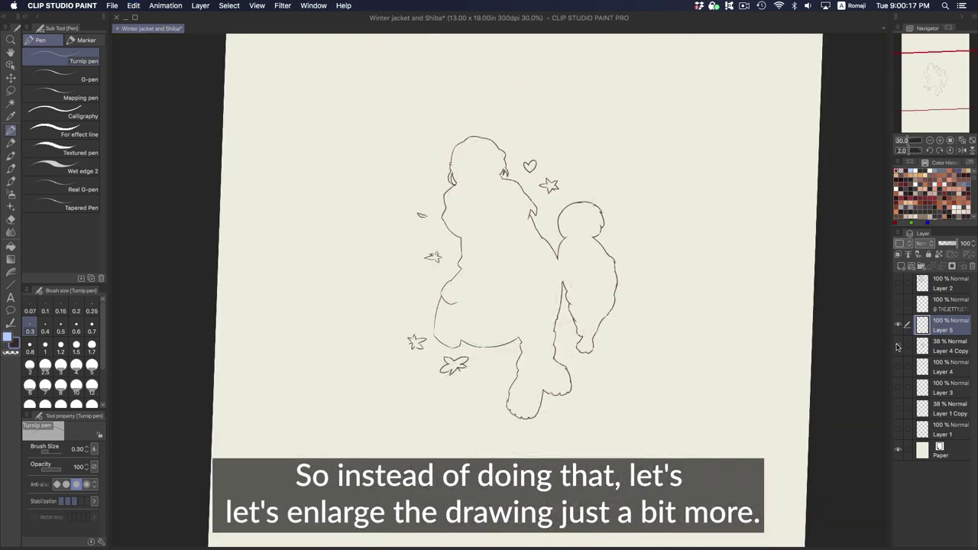
{"action": "left_click", "coordinate": [966, 344], "text": "shift"}
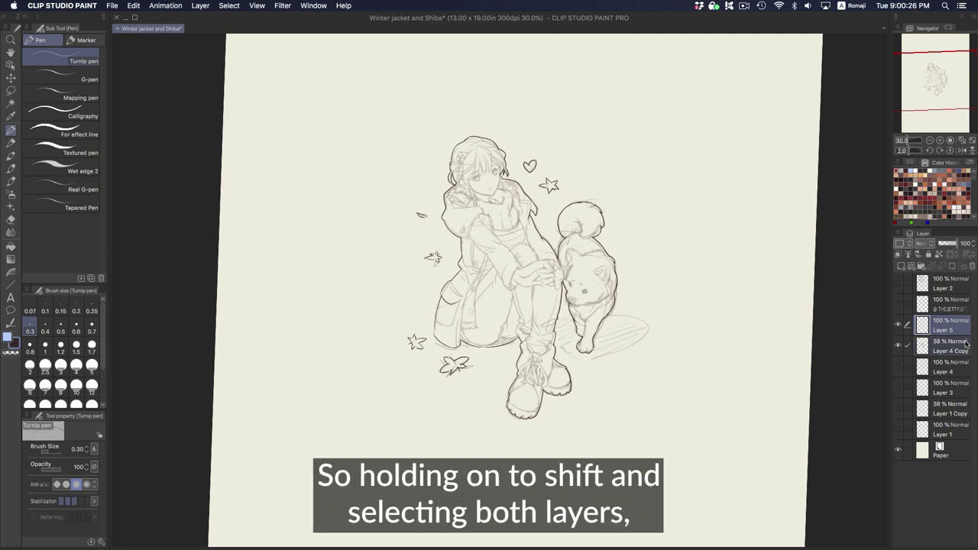
{"action": "key", "text": "super+t"}
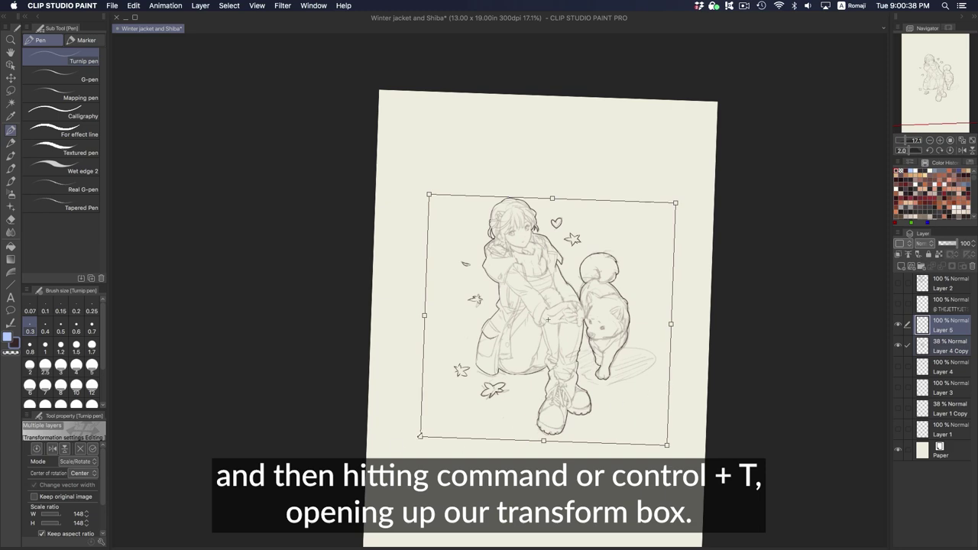
{"action": "left_click_drag", "start_coordinate": [419, 436], "coordinate": [414, 444]}
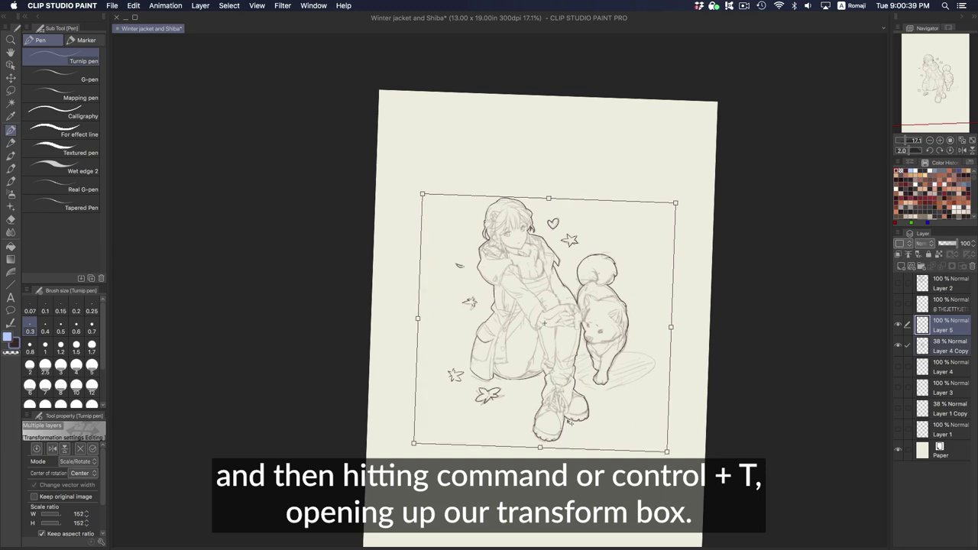
{"action": "left_click_drag", "start_coordinate": [675, 204], "coordinate": [762, 160]}
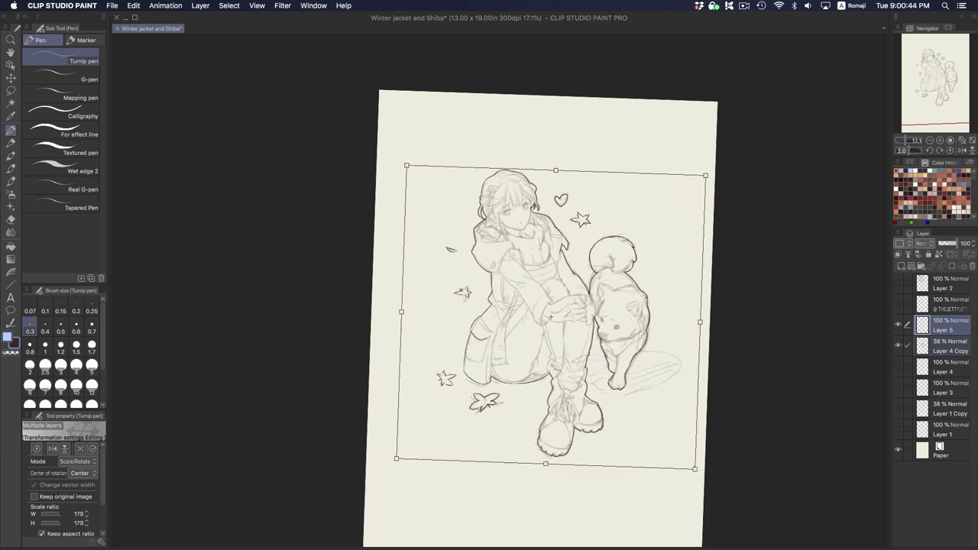
{"action": "key", "text": "Return"}
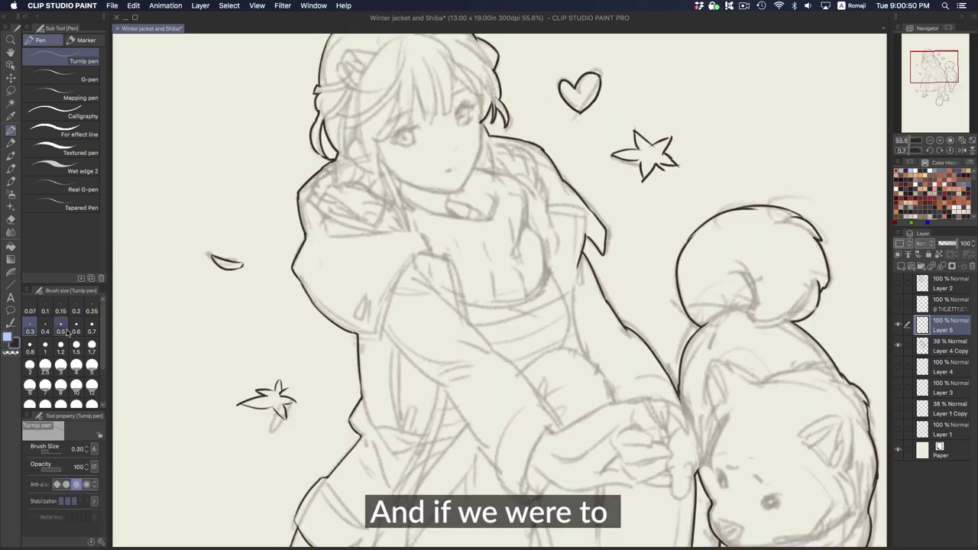
Step: Set the Turnip pen's brush size to 0.5, try it with a test stroke over the girl and undo the stroke
{"action": "left_click", "coordinate": [61, 327]}
{"action": "scroll", "coordinate": [451, 210], "scroll_direction": "up", "scroll_amount": 3}
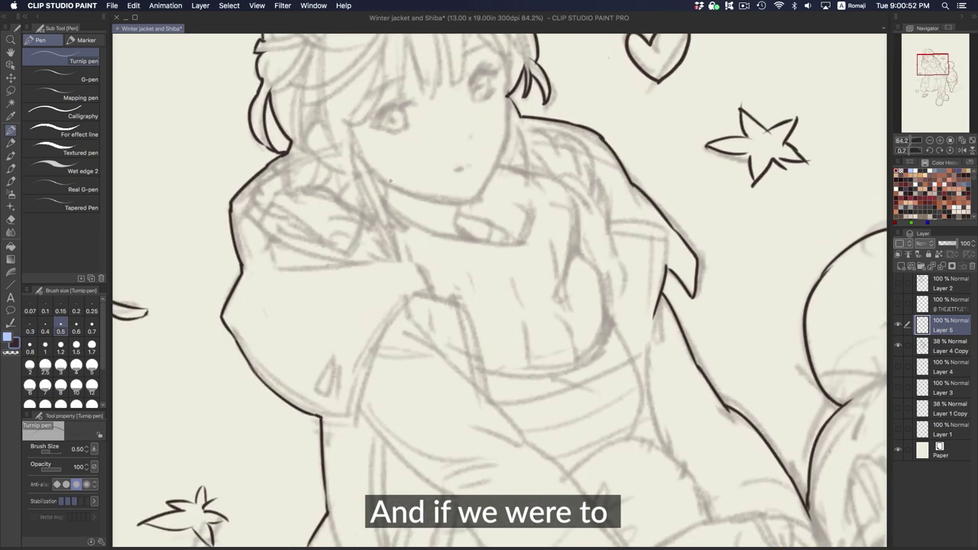
{"action": "mouse_move", "coordinate": [351, 104]}
{"action": "left_mouse_down"}
{"action": "mouse_move", "coordinate": [295, 190]}
{"action": "mouse_move", "coordinate": [328, 309]}
{"action": "left_mouse_up"}
{"action": "key", "text": "super+z"}
{"action": "scroll", "coordinate": [325, 270], "scroll_direction": "up", "scroll_amount": 5}
{"action": "key", "text": "super+z"}
{"action": "scroll", "coordinate": [333, 273], "scroll_direction": "down", "scroll_amount": 5}
{"action": "scroll", "coordinate": [333, 273], "scroll_direction": "up", "scroll_amount": 3}
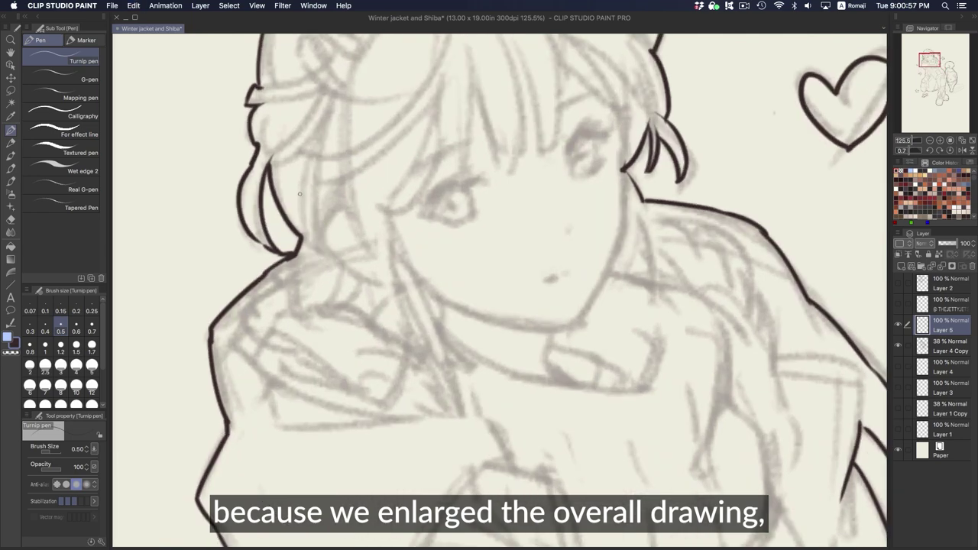
Step: Try short pen strokes next to the side locks of the girl's hair to compare line thickness and undo them
{"action": "mouse_move", "coordinate": [331, 173]}
{"action": "left_mouse_down"}
{"action": "mouse_move", "coordinate": [287, 246]}
{"action": "mouse_move", "coordinate": [332, 251]}
{"action": "mouse_move", "coordinate": [289, 231]}
{"action": "left_mouse_up"}
{"action": "key", "text": "super+z"}
{"action": "key", "text": "super+z"}
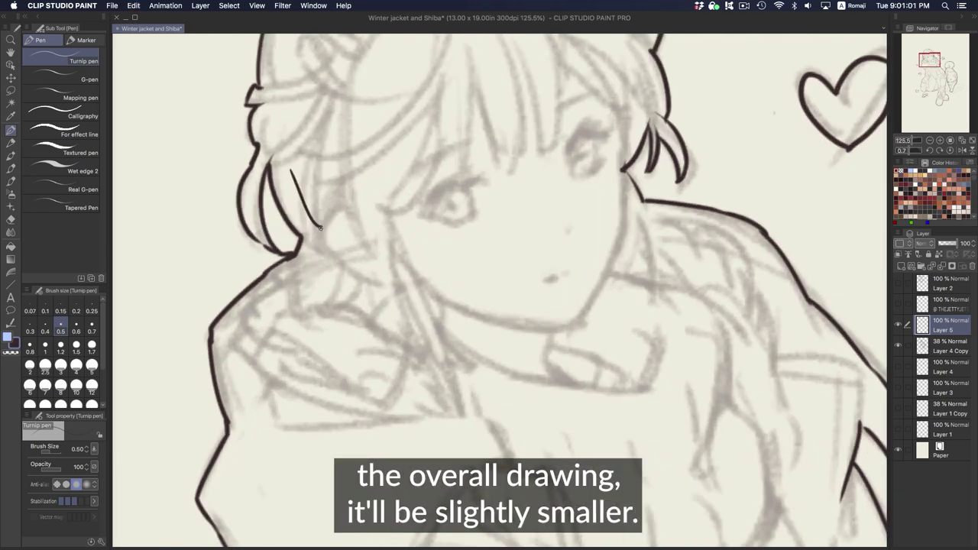
{"action": "scroll", "coordinate": [306, 230], "scroll_direction": "up", "scroll_amount": 4}
{"action": "mouse_move", "coordinate": [209, 208]}
{"action": "left_mouse_down"}
{"action": "mouse_move", "coordinate": [203, 142]}
{"action": "mouse_move", "coordinate": [237, 191]}
{"action": "left_mouse_up"}
{"action": "key", "text": "super+z"}
{"action": "key", "text": "super+z"}
{"action": "scroll", "coordinate": [391, 282], "scroll_direction": "up", "scroll_amount": 2}
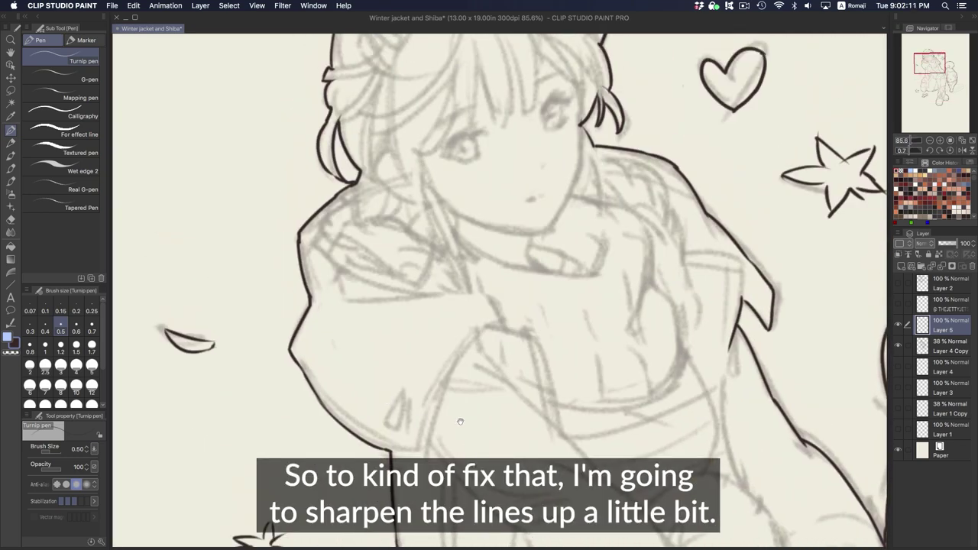
Step: Apply the Sharpen filter to the line art on Layer 5 and check the side hair locks up close
{"action": "scroll", "coordinate": [359, 224], "scroll_direction": "up", "scroll_amount": 3}
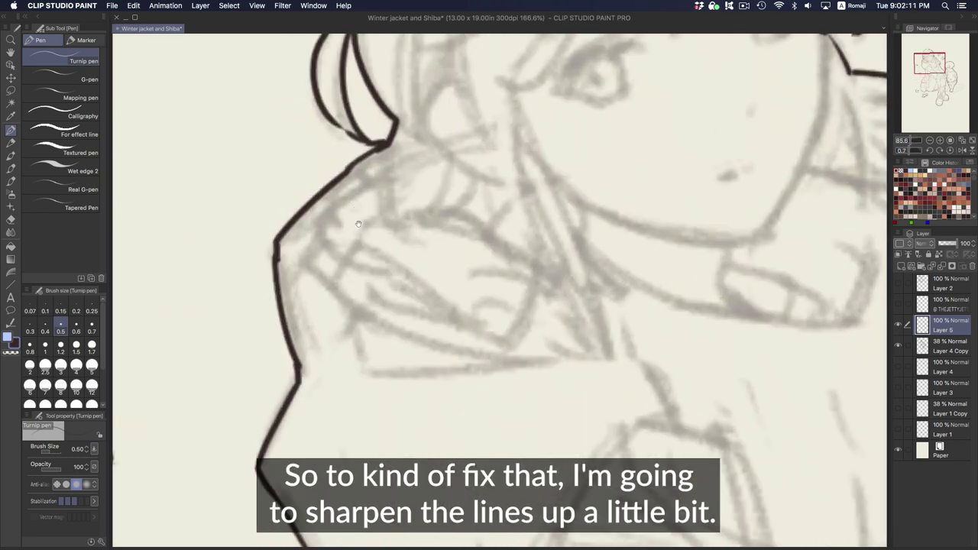
{"action": "scroll", "coordinate": [358, 224], "scroll_direction": "up", "scroll_amount": 3}
{"action": "scroll", "coordinate": [395, 170], "scroll_direction": "up", "scroll_amount": 2}
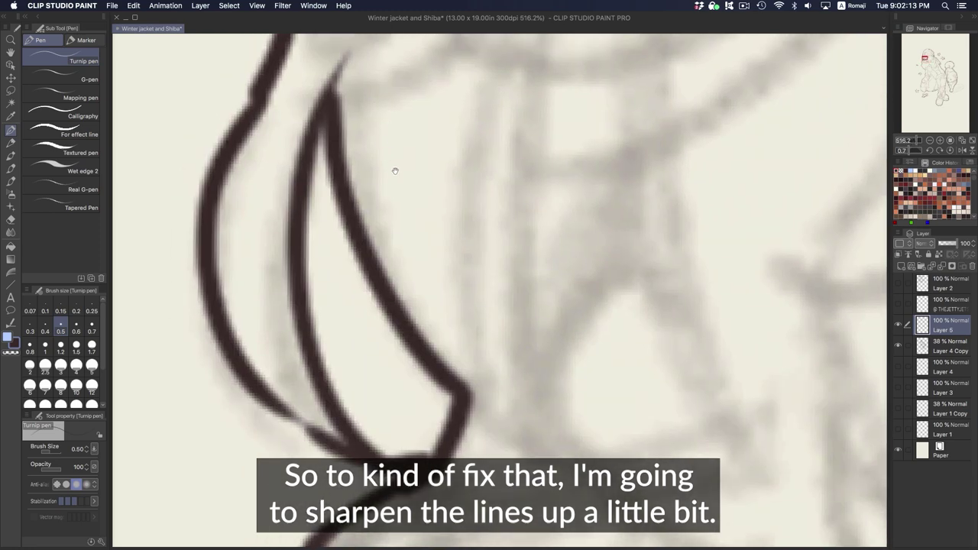
{"action": "left_click_drag", "start_coordinate": [395, 171], "coordinate": [401, 160]}
{"action": "left_click", "coordinate": [282, 5]}
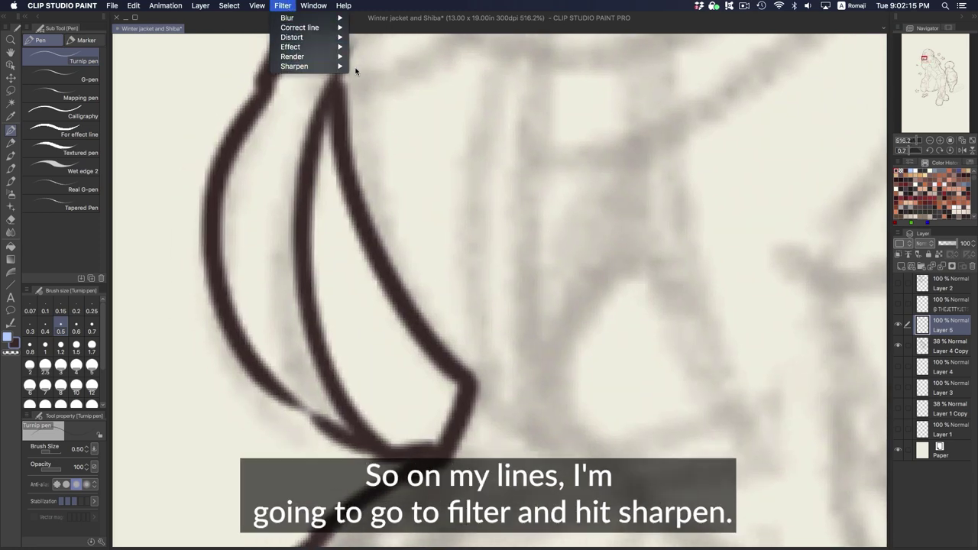
{"action": "mouse_move", "coordinate": [333, 61]}
{"action": "mouse_move", "coordinate": [306, 66]}
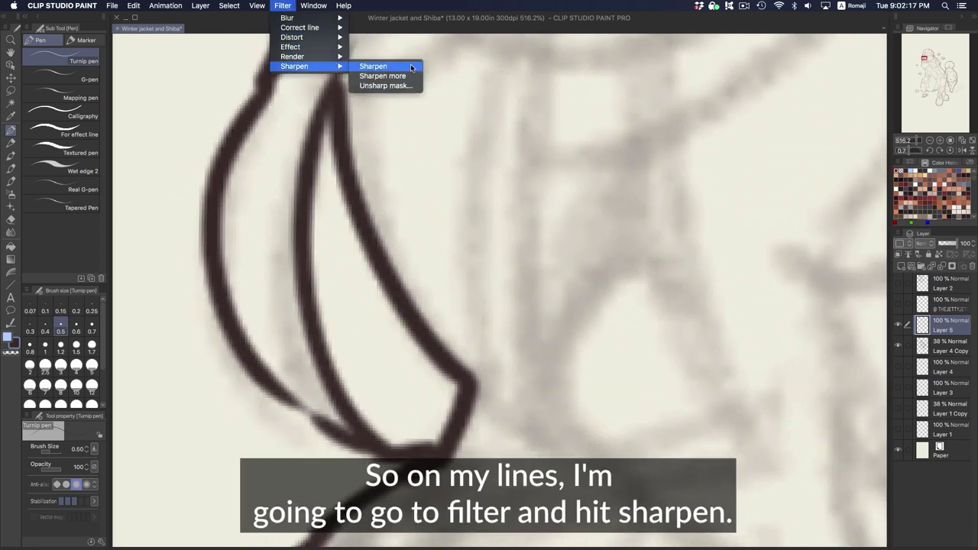
{"action": "left_click", "coordinate": [411, 64]}
{"action": "scroll", "coordinate": [349, 137], "scroll_direction": "up", "scroll_amount": 3}
{"action": "scroll", "coordinate": [349, 137], "scroll_direction": "down", "scroll_amount": 10}
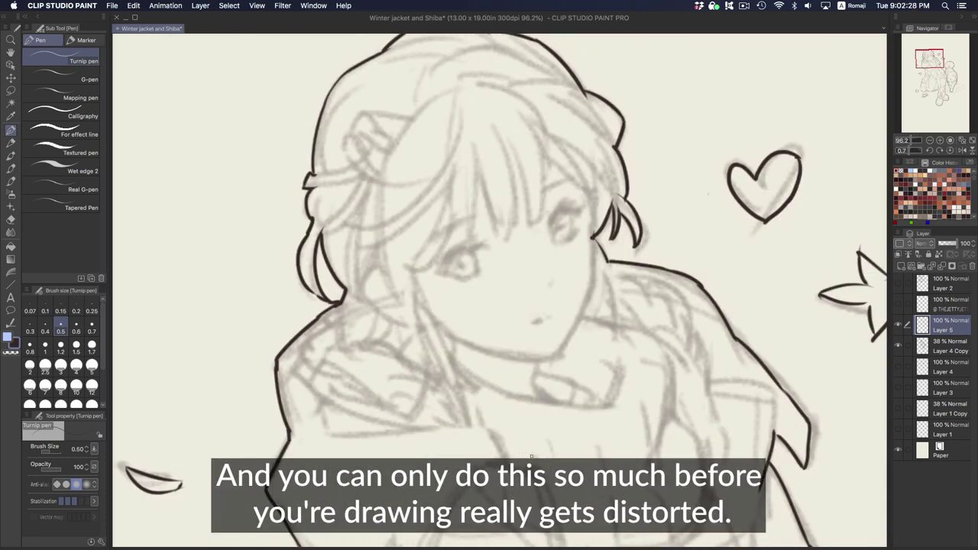
Step: Try zigzag pen strokes beside the sharpened shoulder outline to compare the lines and undo them
{"action": "scroll", "coordinate": [531, 457], "scroll_direction": "down", "scroll_amount": 5}
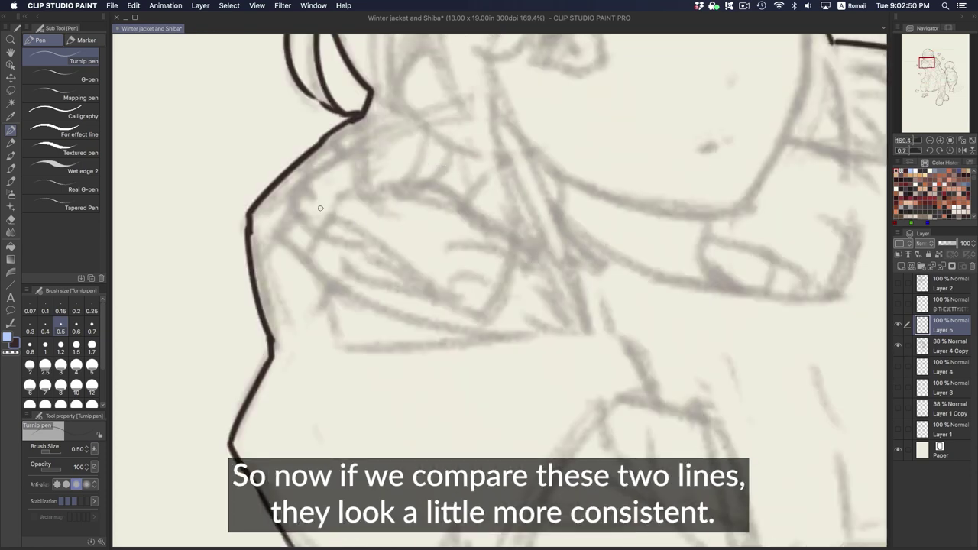
{"action": "left_click_drag", "start_coordinate": [351, 162], "coordinate": [306, 207]}
{"action": "scroll", "coordinate": [362, 181], "scroll_direction": "up", "scroll_amount": 2}
{"action": "key", "text": "ctrl+z"}
{"action": "mouse_move", "coordinate": [310, 158]}
{"action": "left_mouse_down"}
{"action": "mouse_move", "coordinate": [256, 206]}
{"action": "mouse_move", "coordinate": [291, 227]}
{"action": "left_mouse_up"}
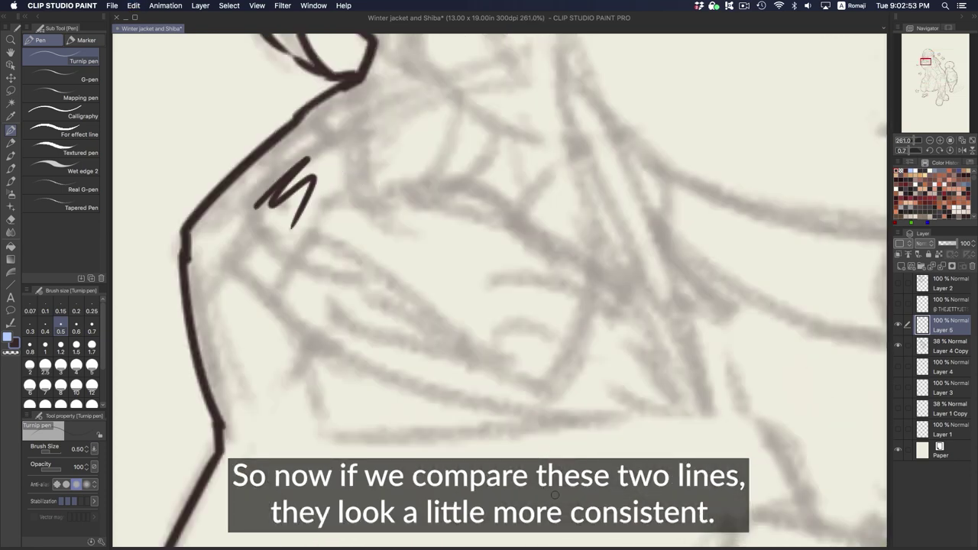
{"action": "key", "text": "ctrl+z"}
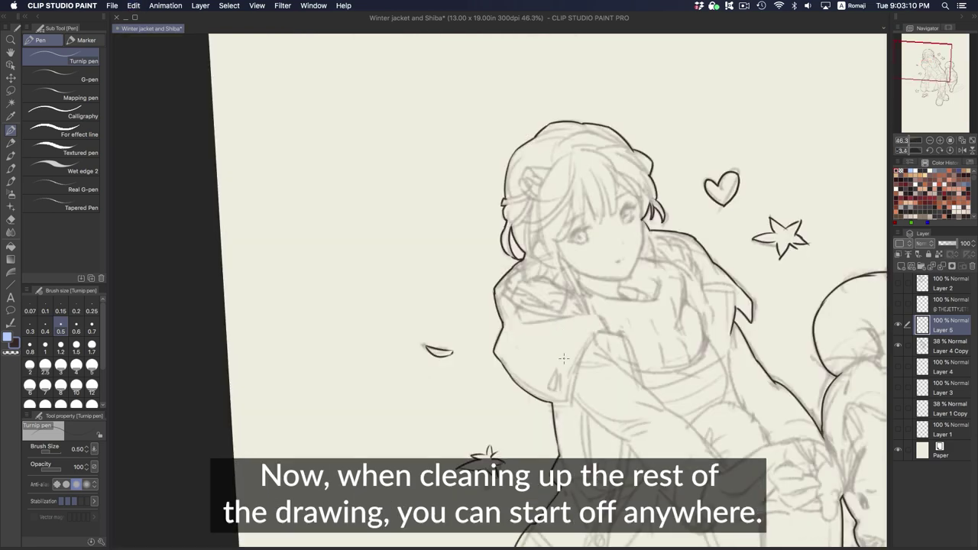
Step: Line the central bangs over the girl's forehead with the Darker pencil at brush size 0.5
{"action": "scroll", "coordinate": [774, 73], "scroll_direction": "up", "scroll_amount": 3}
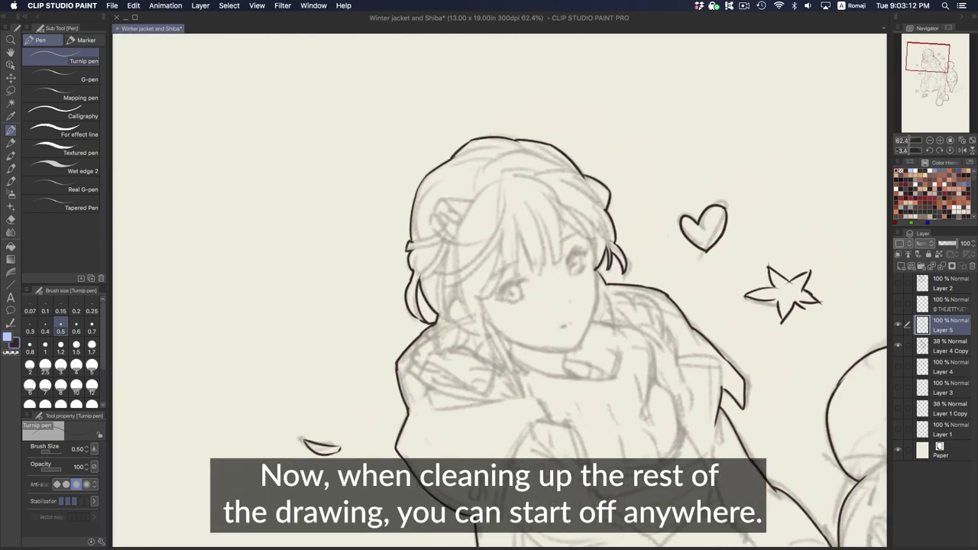
{"action": "left_click_drag", "start_coordinate": [723, 376], "coordinate": [605, 429]}
{"action": "scroll", "coordinate": [603, 461], "scroll_direction": "up", "scroll_amount": 4}
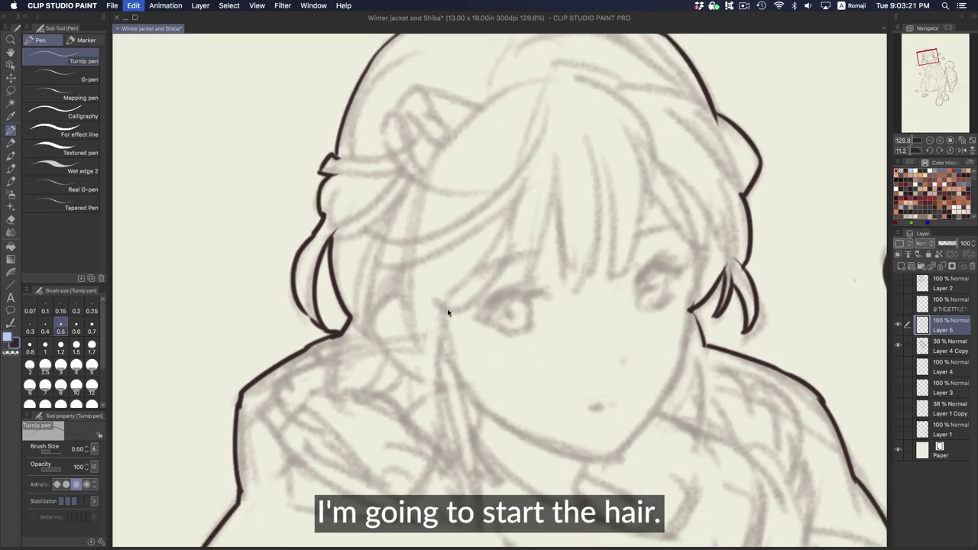
{"action": "left_click_drag", "start_coordinate": [447, 308], "coordinate": [398, 297]}
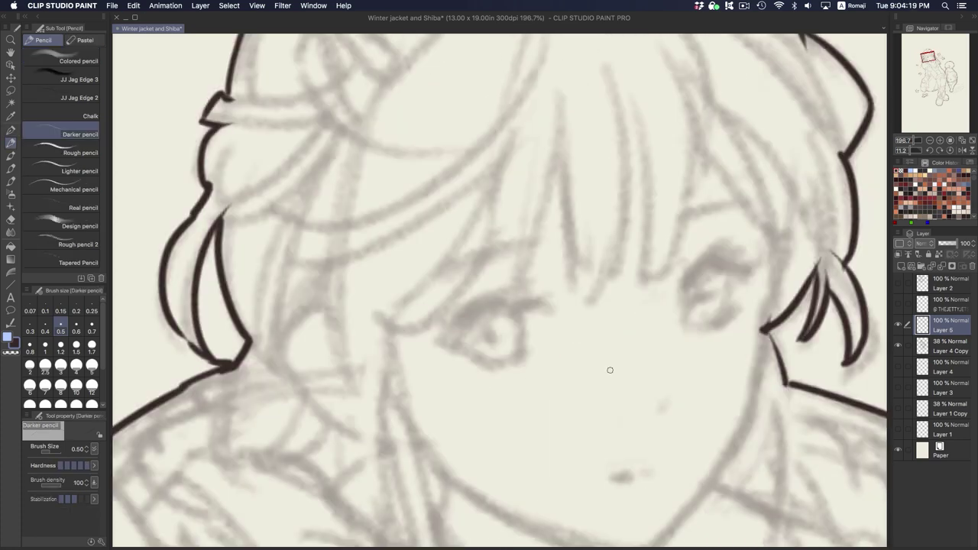
{"action": "left_click_drag", "start_coordinate": [563, 138], "coordinate": [517, 278]}
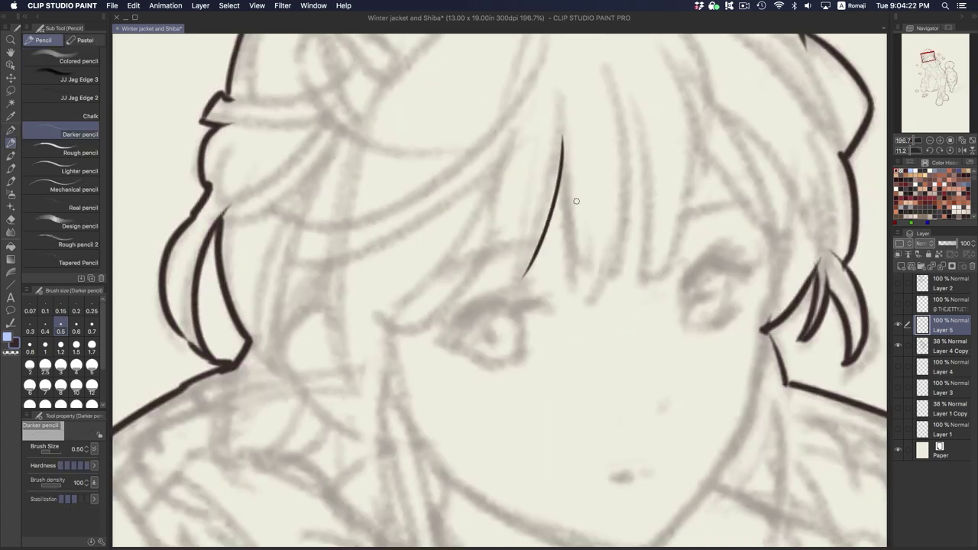
{"action": "left_click_drag", "start_coordinate": [550, 165], "coordinate": [515, 279]}
{"action": "left_click_drag", "start_coordinate": [563, 142], "coordinate": [579, 305]}
{"action": "left_click_drag", "start_coordinate": [609, 214], "coordinate": [585, 304]}
{"action": "left_click_drag", "start_coordinate": [632, 121], "coordinate": [607, 288]}
{"action": "left_click_drag", "start_coordinate": [635, 115], "coordinate": [651, 287]}
{"action": "left_click_drag", "start_coordinate": [693, 107], "coordinate": [642, 282]}
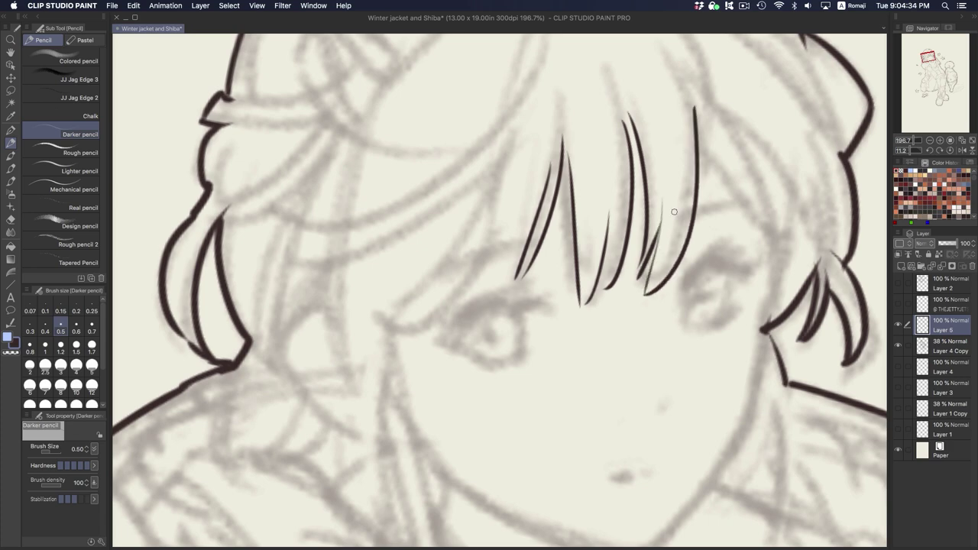
Step: Line the outer bangs on both sides of the fringe and the strand in front of the ear
{"action": "mouse_move", "coordinate": [694, 141]}
{"action": "left_mouse_down"}
{"action": "mouse_move", "coordinate": [642, 286]}
{"action": "mouse_move", "coordinate": [770, 236]}
{"action": "left_mouse_up"}
{"action": "left_click_drag", "start_coordinate": [534, 126], "coordinate": [366, 326]}
{"action": "left_click_drag", "start_coordinate": [336, 233], "coordinate": [353, 359]}
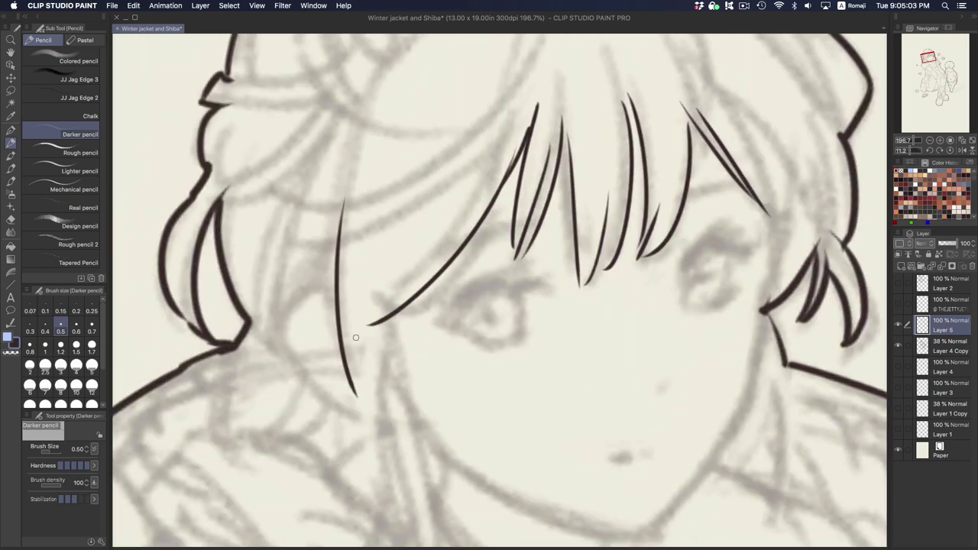
Step: Line the long hair lock hanging from the swept fringe past the cheek to the collar
{"action": "scroll", "coordinate": [376, 239], "scroll_direction": "down", "scroll_amount": 3}
{"action": "left_click_drag", "start_coordinate": [381, 189], "coordinate": [405, 393]}
{"action": "left_click_drag", "start_coordinate": [399, 260], "coordinate": [424, 401]}
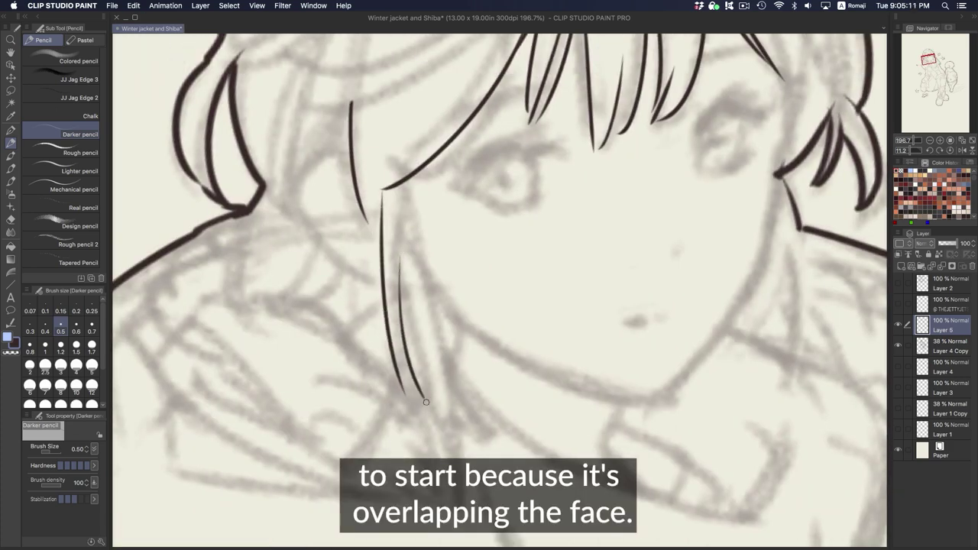
{"action": "left_click_drag", "start_coordinate": [402, 289], "coordinate": [423, 396]}
{"action": "left_click_drag", "start_coordinate": [414, 241], "coordinate": [442, 451]}
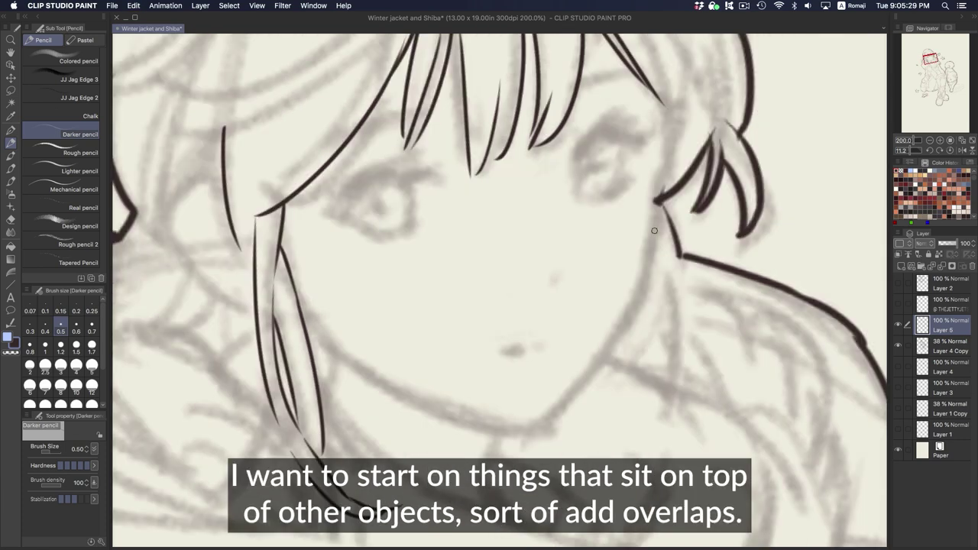
Step: Try curved strokes for the hair lock on the opposite side of the face and undo them
{"action": "left_click_drag", "start_coordinate": [654, 230], "coordinate": [662, 432]}
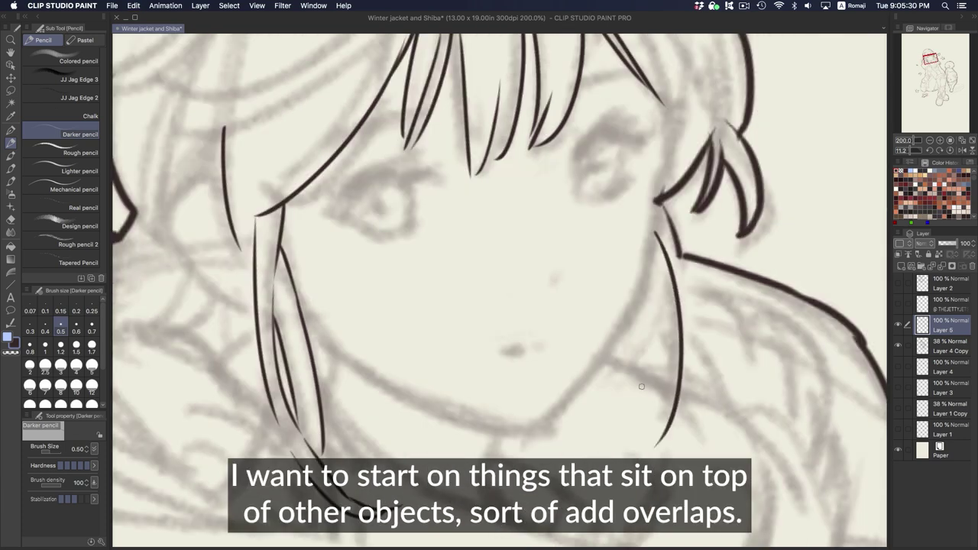
{"action": "key", "text": "ctrl+z"}
{"action": "key", "text": "ctrl+y"}
{"action": "mouse_move", "coordinate": [654, 240]}
{"action": "left_mouse_down"}
{"action": "mouse_move", "coordinate": [592, 417]}
{"action": "mouse_move", "coordinate": [625, 404]}
{"action": "mouse_move", "coordinate": [600, 424]}
{"action": "left_mouse_up"}
{"action": "key", "text": "ctrl+z"}
{"action": "key", "text": "ctrl+z"}
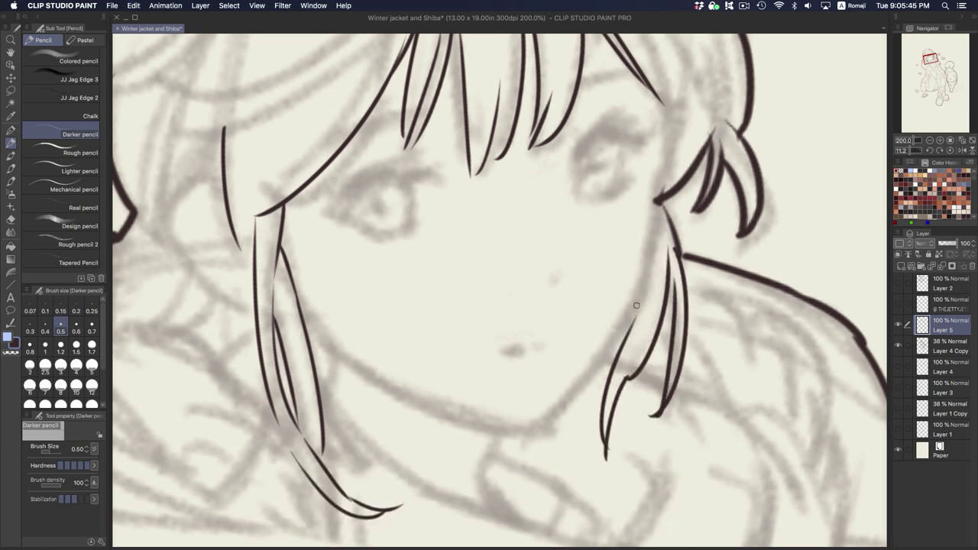
Step: Line the strands swept back from the fringe above the ear and the thin strands falling behind it
{"action": "mouse_move", "coordinate": [695, 301]}
{"action": "left_mouse_down"}
{"action": "mouse_move", "coordinate": [779, 443]}
{"action": "mouse_move", "coordinate": [862, 457]}
{"action": "left_mouse_up"}
{"action": "left_click_drag", "start_coordinate": [567, 147], "coordinate": [426, 374]}
{"action": "mouse_move", "coordinate": [298, 256]}
{"action": "left_mouse_down"}
{"action": "mouse_move", "coordinate": [493, 204]}
{"action": "mouse_move", "coordinate": [517, 185]}
{"action": "left_mouse_up"}
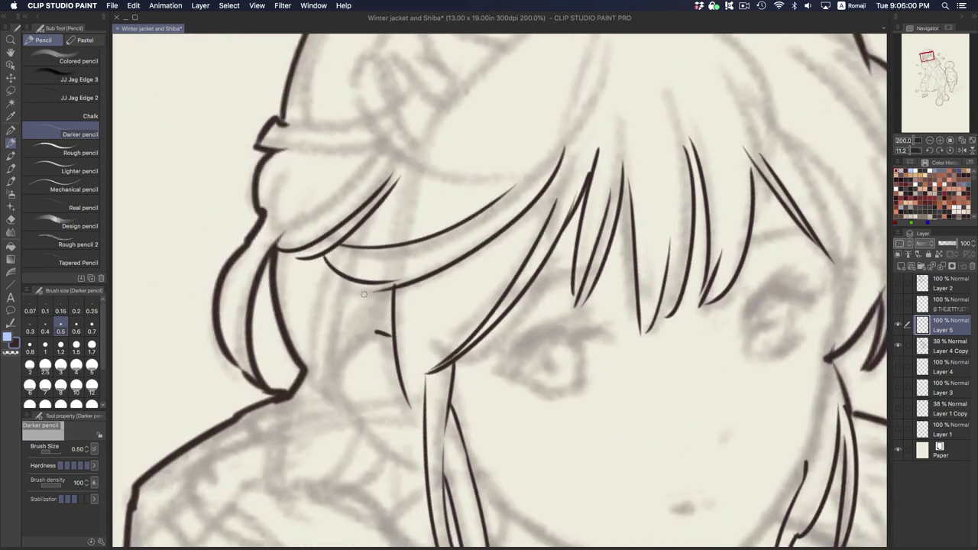
{"action": "left_click_drag", "start_coordinate": [330, 263], "coordinate": [337, 405]}
{"action": "left_click_drag", "start_coordinate": [352, 279], "coordinate": [342, 405]}
Step: Line the girl's ear with its inner folds and the hair strand beside it
{"action": "scroll", "coordinate": [375, 332], "scroll_direction": "down", "scroll_amount": 3}
{"action": "left_click_drag", "start_coordinate": [376, 260], "coordinate": [353, 327]}
{"action": "left_click_drag", "start_coordinate": [355, 330], "coordinate": [408, 382]}
{"action": "mouse_move", "coordinate": [367, 277]}
{"action": "left_mouse_down"}
{"action": "mouse_move", "coordinate": [355, 330]}
{"action": "mouse_move", "coordinate": [386, 331]}
{"action": "mouse_move", "coordinate": [422, 369]}
{"action": "left_mouse_up"}
{"action": "key", "text": "super+z"}
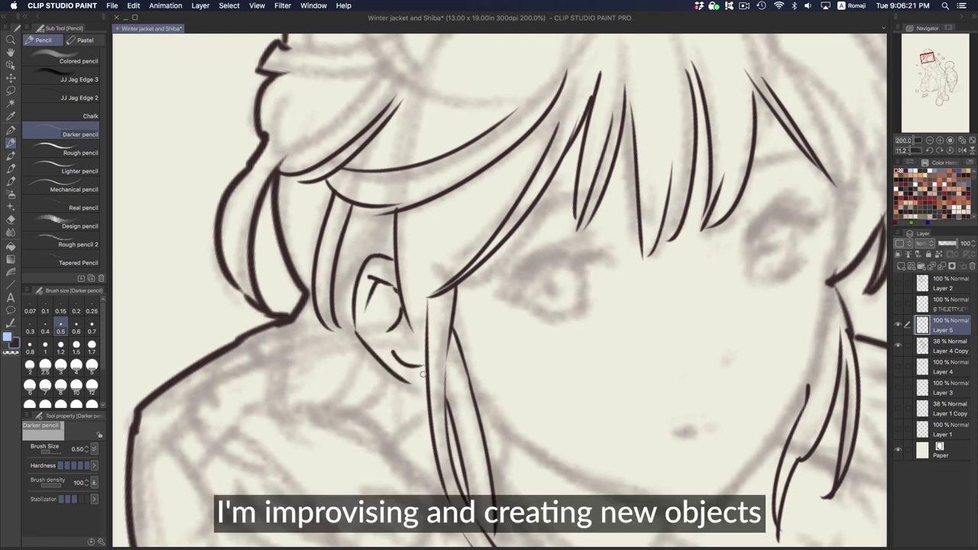
{"action": "left_click_drag", "start_coordinate": [388, 212], "coordinate": [329, 388]}
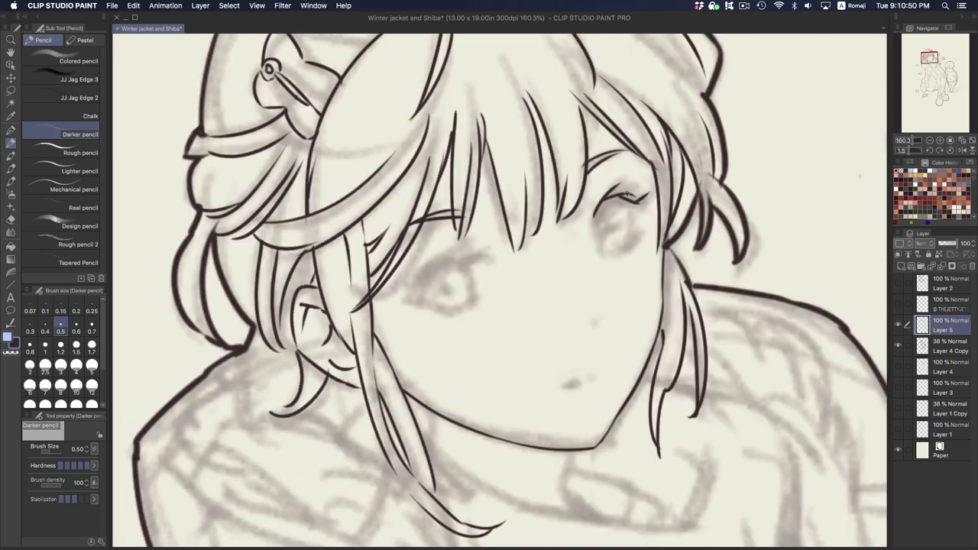
Step: Line both of the girl's eyes with thick upper lashes, irises and small oval pupils
{"action": "left_click_drag", "start_coordinate": [411, 300], "coordinate": [439, 260]}
{"action": "left_click_drag", "start_coordinate": [403, 305], "coordinate": [448, 267]}
{"action": "left_click_drag", "start_coordinate": [446, 266], "coordinate": [468, 260]}
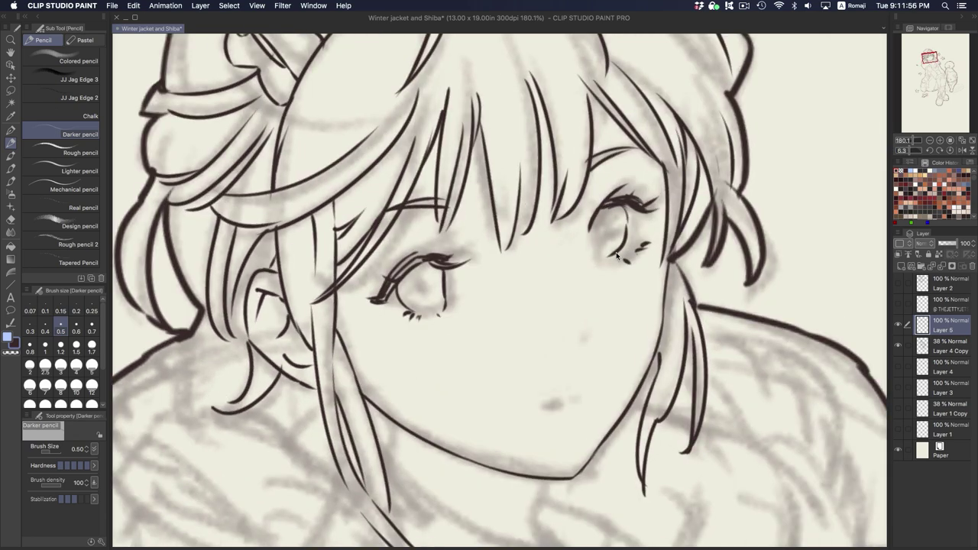
{"action": "left_click_drag", "start_coordinate": [618, 256], "coordinate": [603, 229]}
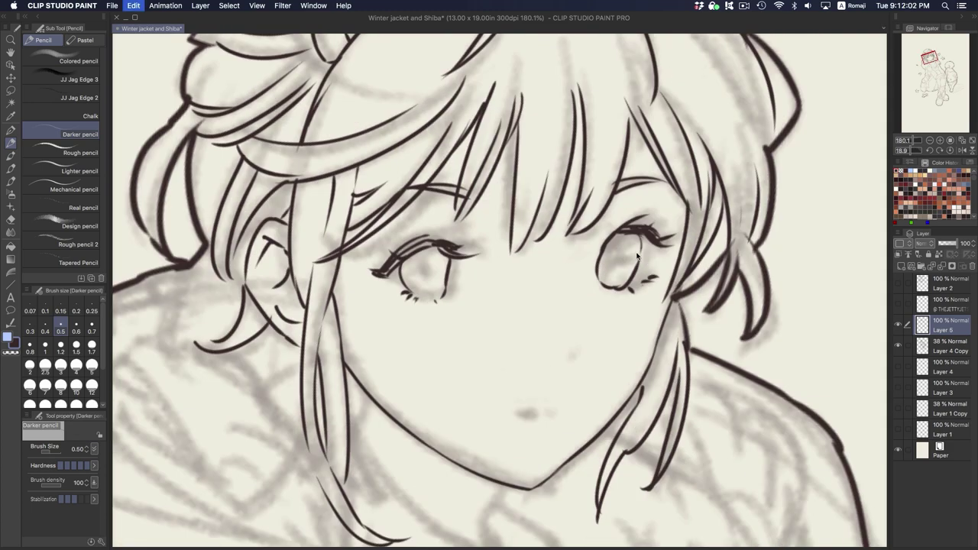
{"action": "left_click_drag", "start_coordinate": [611, 252], "coordinate": [616, 264]}
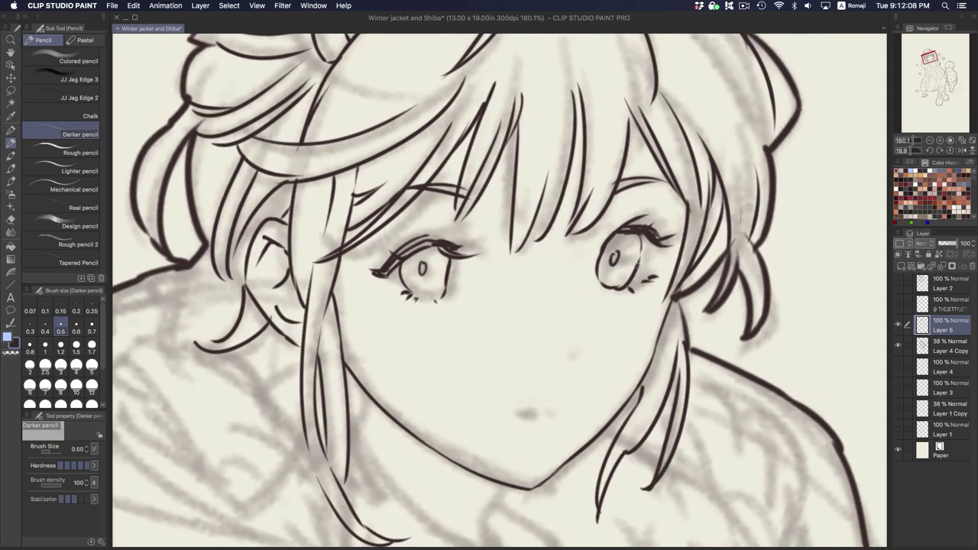
{"action": "left_click_drag", "start_coordinate": [482, 322], "coordinate": [479, 268]}
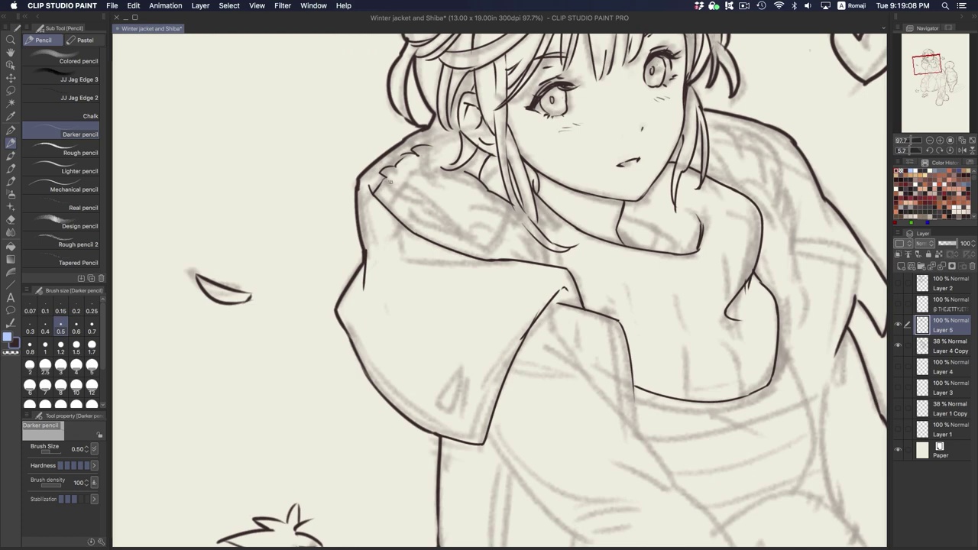
Step: Line the fluffy fur trim of the jacket's hood on both sides of the neck
{"action": "mouse_move", "coordinate": [390, 181]}
{"action": "left_mouse_down"}
{"action": "mouse_move", "coordinate": [442, 214]}
{"action": "mouse_move", "coordinate": [501, 208]}
{"action": "left_mouse_up"}
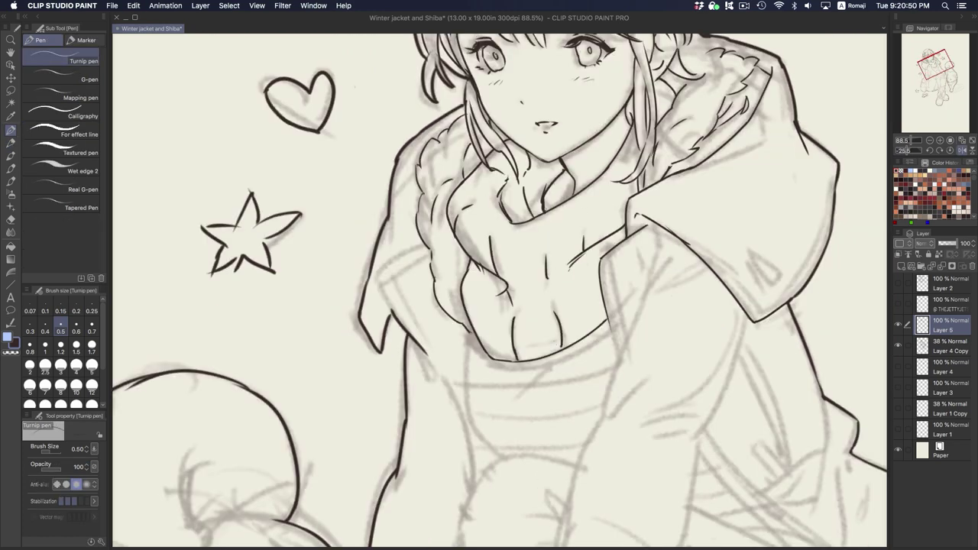
{"action": "left_click_drag", "start_coordinate": [419, 221], "coordinate": [411, 289]}
{"action": "left_click_drag", "start_coordinate": [411, 289], "coordinate": [439, 329]}
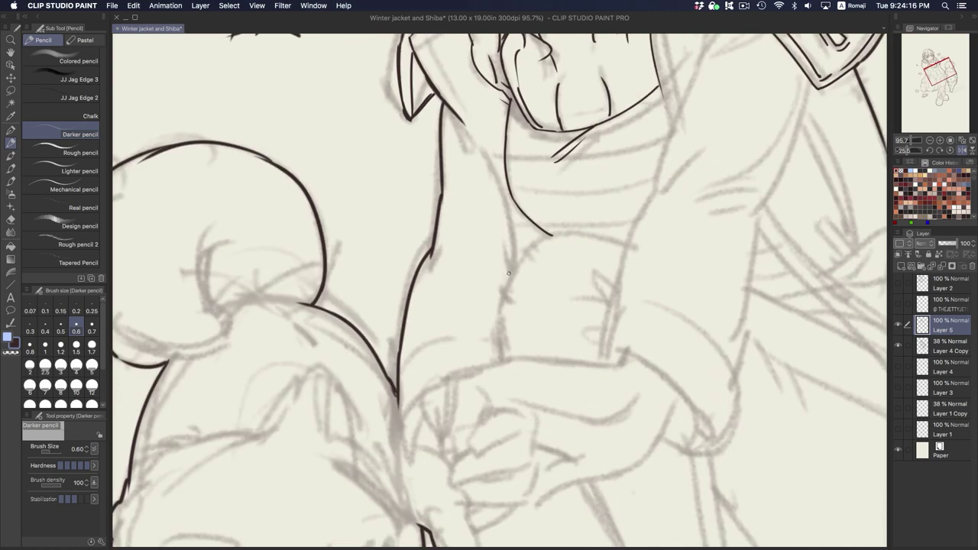
Step: Line the raised knee and the fingers of the clasped hands with the Darker pencil at brush size 0.6
{"action": "left_click_drag", "start_coordinate": [558, 235], "coordinate": [495, 360]}
{"action": "mouse_move", "coordinate": [516, 77]}
{"action": "left_mouse_down"}
{"action": "mouse_move", "coordinate": [487, 379]}
{"action": "mouse_move", "coordinate": [506, 451]}
{"action": "left_mouse_up"}
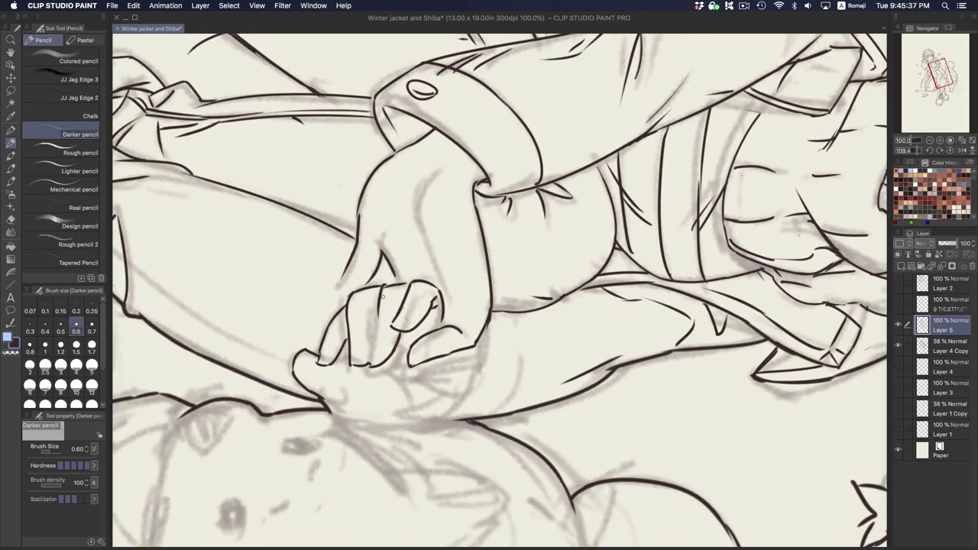
{"action": "left_click_drag", "start_coordinate": [367, 317], "coordinate": [370, 330]}
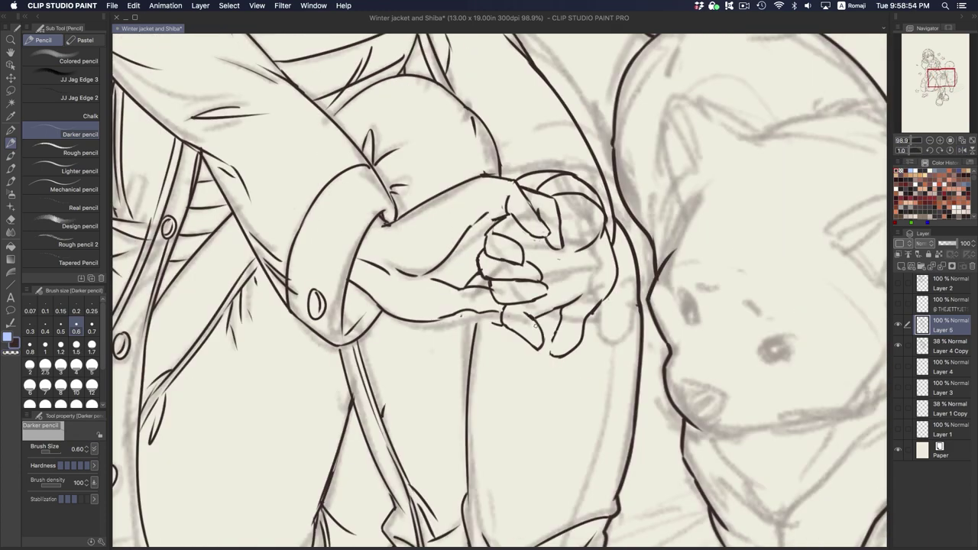
{"action": "left_click_drag", "start_coordinate": [560, 310], "coordinate": [584, 298]}
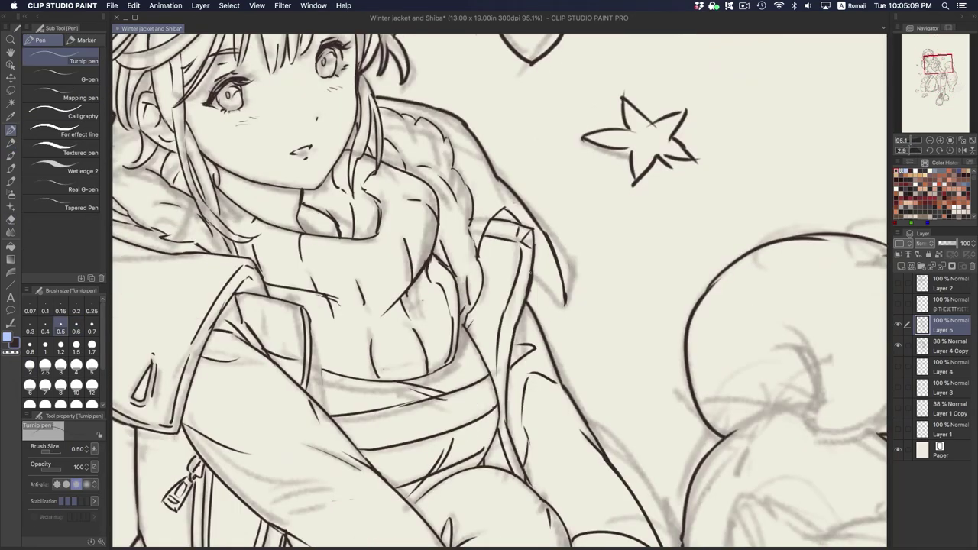
Step: Refine the pointed edge of the jacket's hood beside the collar with the Turnip pen at brush size 0.5
{"action": "left_click_drag", "start_coordinate": [532, 272], "coordinate": [562, 307]}
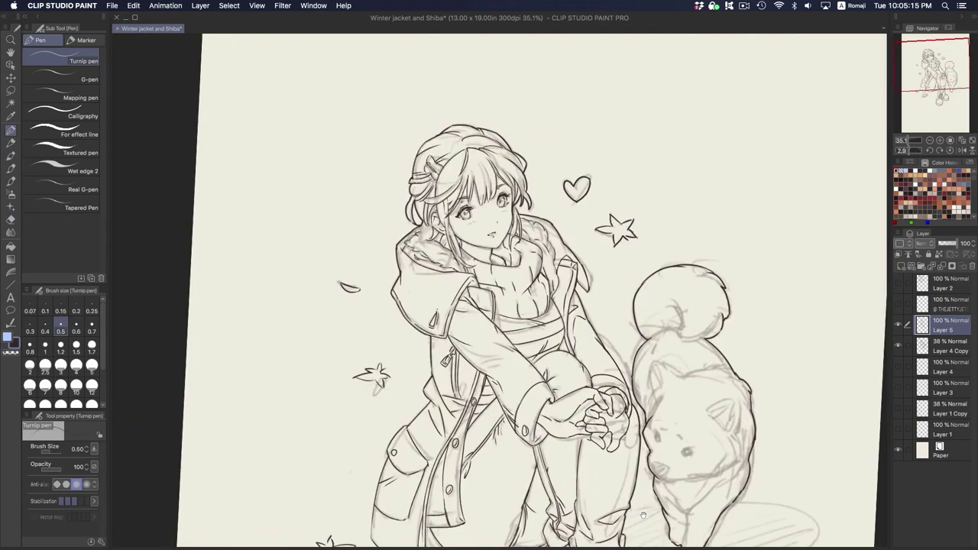
{"action": "scroll", "coordinate": [642, 516], "scroll_direction": "down", "scroll_amount": 5}
{"action": "scroll", "coordinate": [731, 414], "scroll_direction": "down", "scroll_amount": 2}
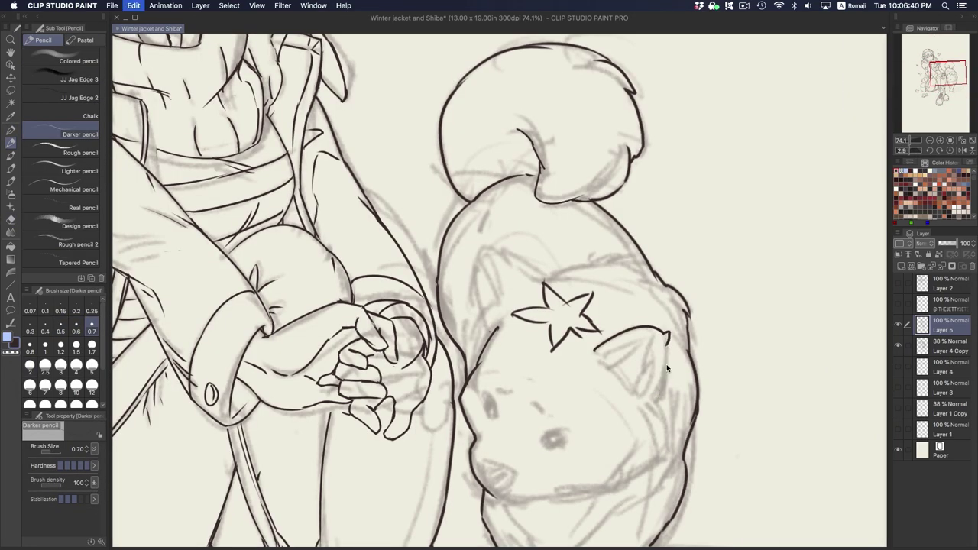
Step: Line the Shiba's ear and chest fur with the Darker pencil, undoing the misplaced ear stroke
{"action": "mouse_move", "coordinate": [489, 256]}
{"action": "left_mouse_down"}
{"action": "mouse_move", "coordinate": [483, 329]}
{"action": "mouse_move", "coordinate": [539, 284]}
{"action": "left_mouse_up"}
{"action": "key", "text": "super+z"}
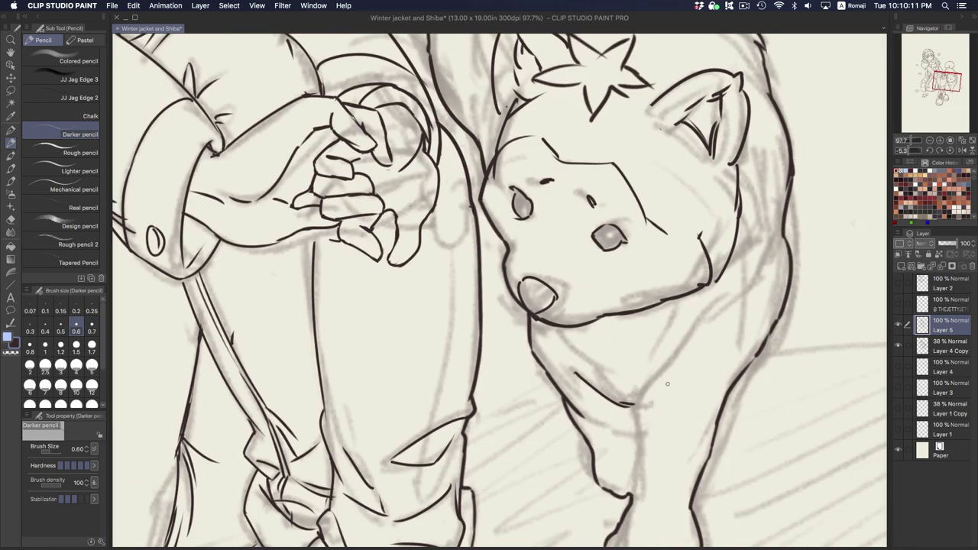
{"action": "left_click_drag", "start_coordinate": [567, 386], "coordinate": [555, 361]}
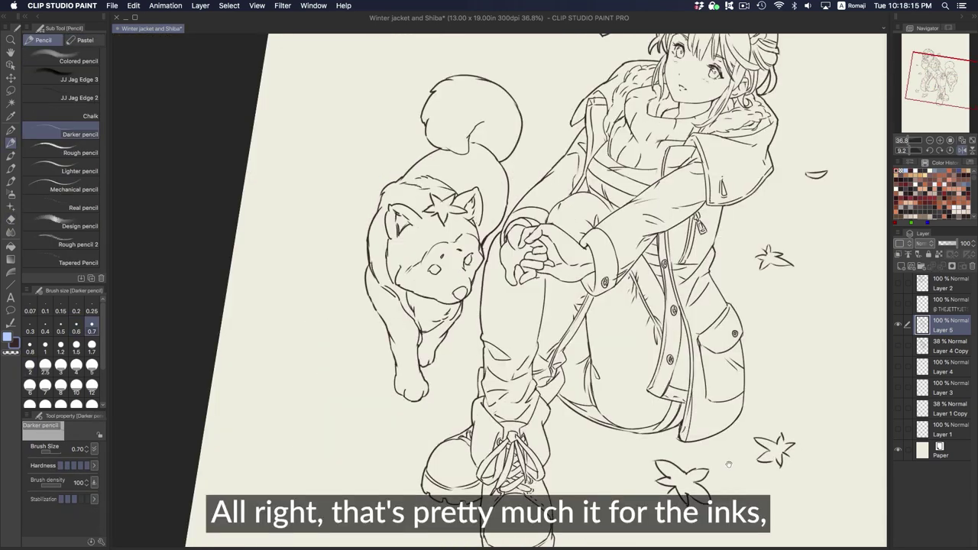
Step: Darken the corner under the folded thigh and add hatching lines along its inner edge with the Turnip pen
{"action": "key", "text": "ctrl+minus"}
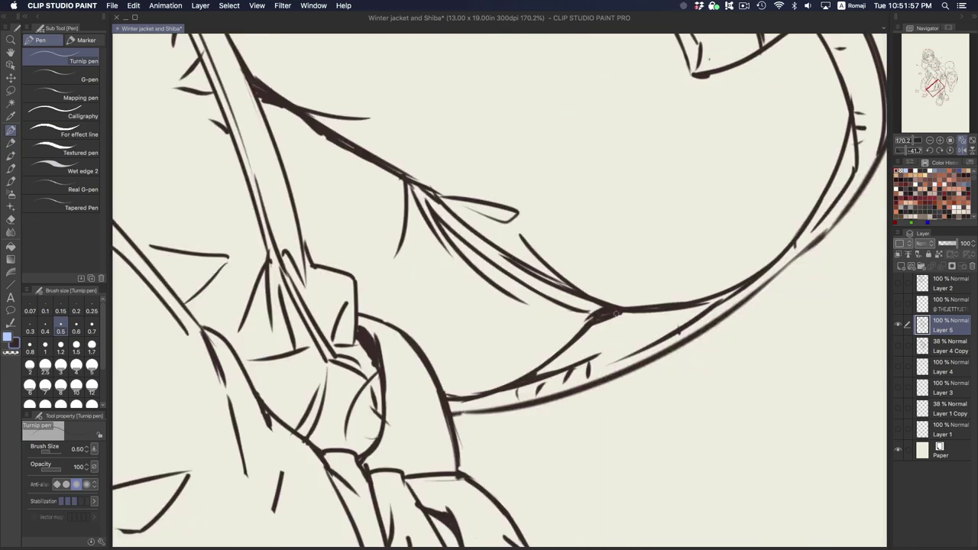
{"action": "left_click_drag", "start_coordinate": [593, 326], "coordinate": [649, 312]}
{"action": "left_click_drag", "start_coordinate": [619, 341], "coordinate": [692, 309]}
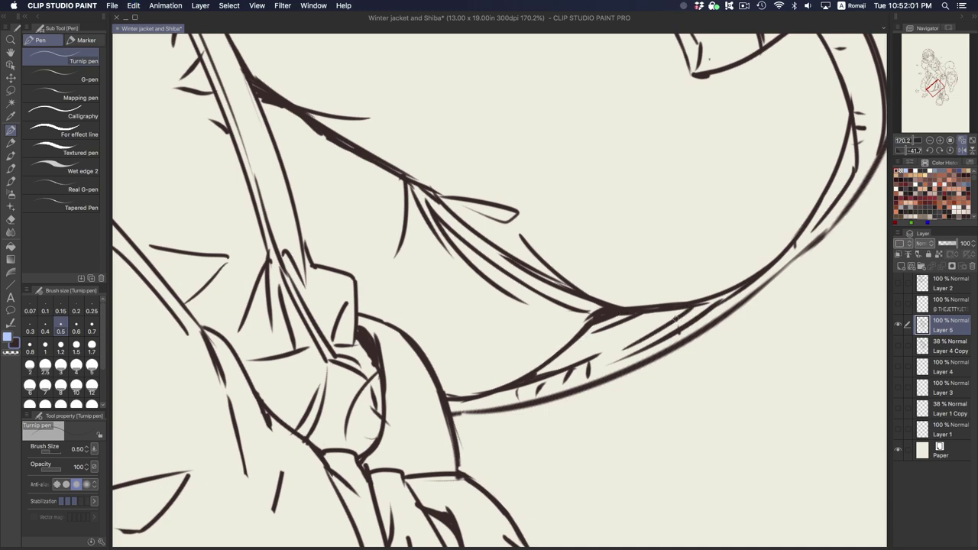
Step: Examine the finished line art of the girl, Shiba and leaves across the whole page
{"action": "scroll", "coordinate": [680, 316], "scroll_direction": "down", "scroll_amount": 5}
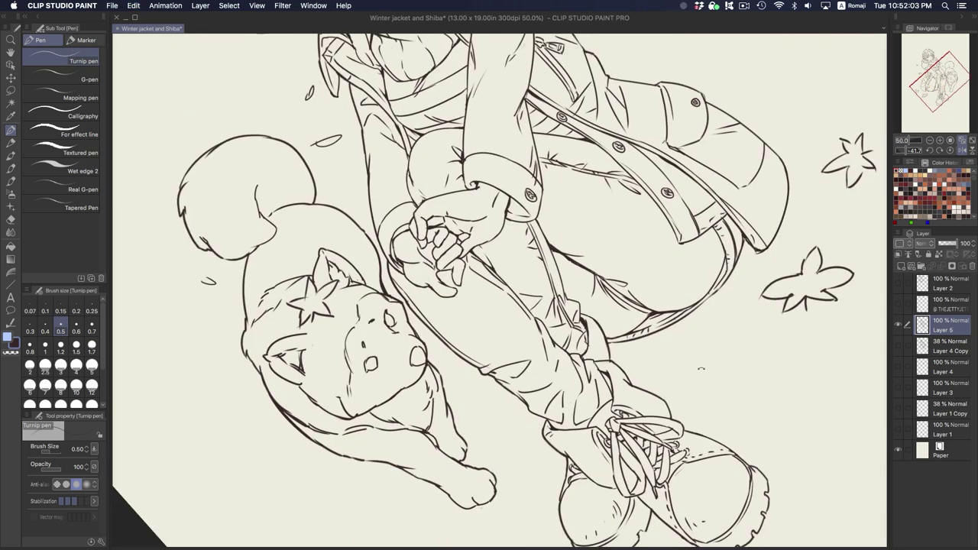
{"action": "scroll", "coordinate": [593, 436], "scroll_direction": "up", "scroll_amount": 2}
{"action": "scroll", "coordinate": [593, 437], "scroll_direction": "down", "scroll_amount": 2}
{"action": "scroll", "coordinate": [655, 217], "scroll_direction": "up", "scroll_amount": 1}
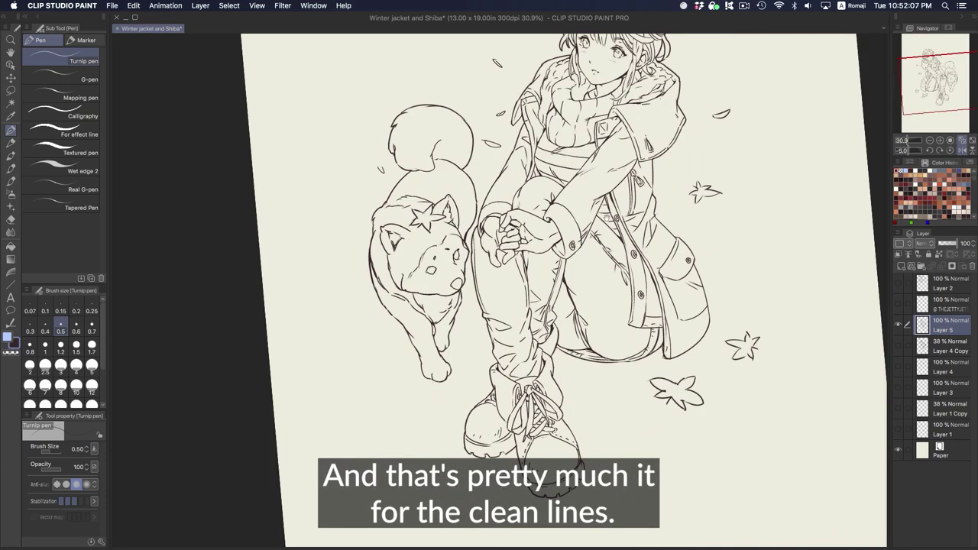
{"action": "left_click_drag", "start_coordinate": [733, 382], "coordinate": [718, 413]}
{"action": "scroll", "coordinate": [698, 443], "scroll_direction": "down", "scroll_amount": 2}
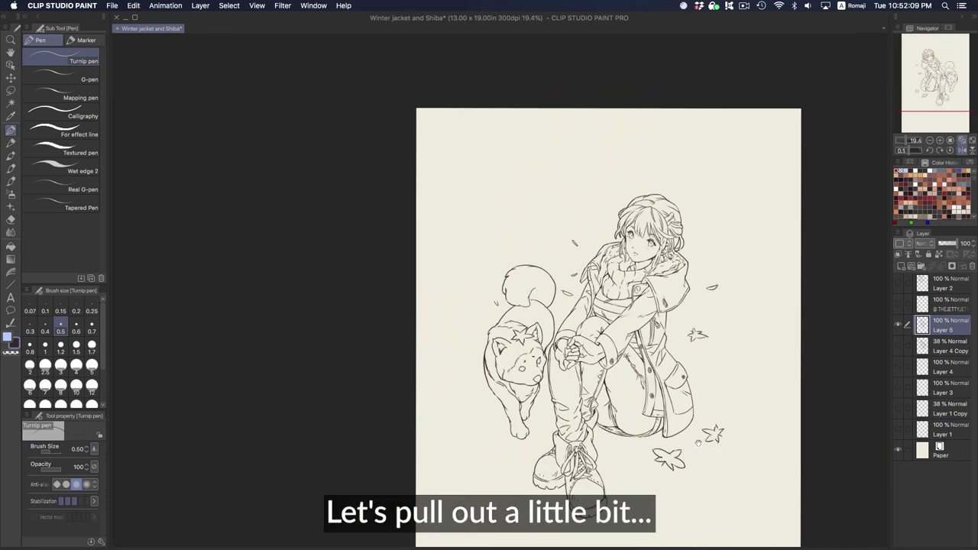
{"action": "scroll", "coordinate": [697, 443], "scroll_direction": "up", "scroll_amount": 1}
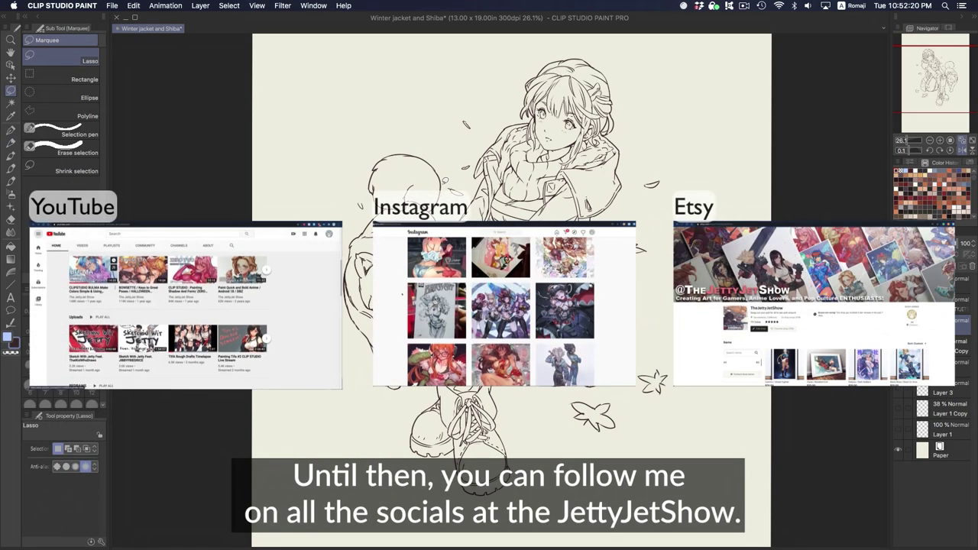
{"action": "key", "text": "m"}
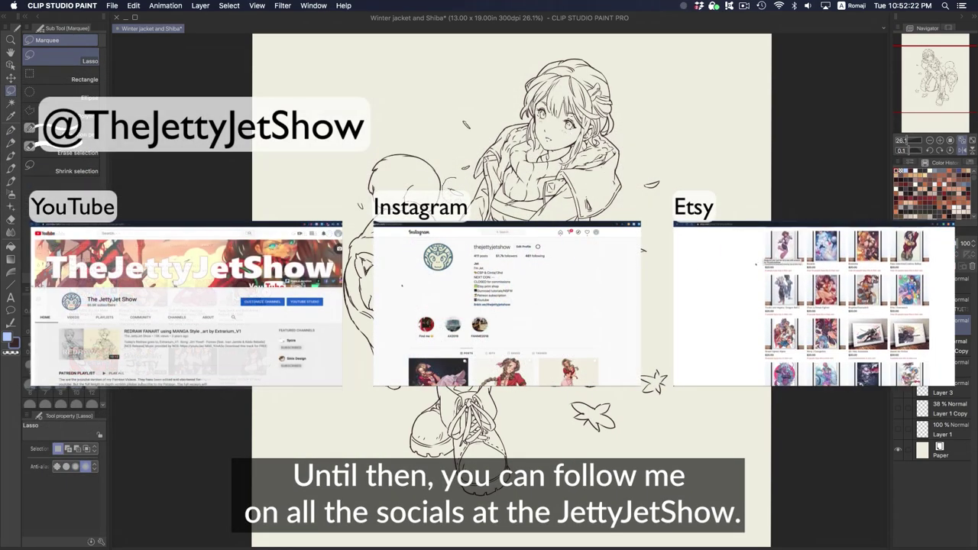